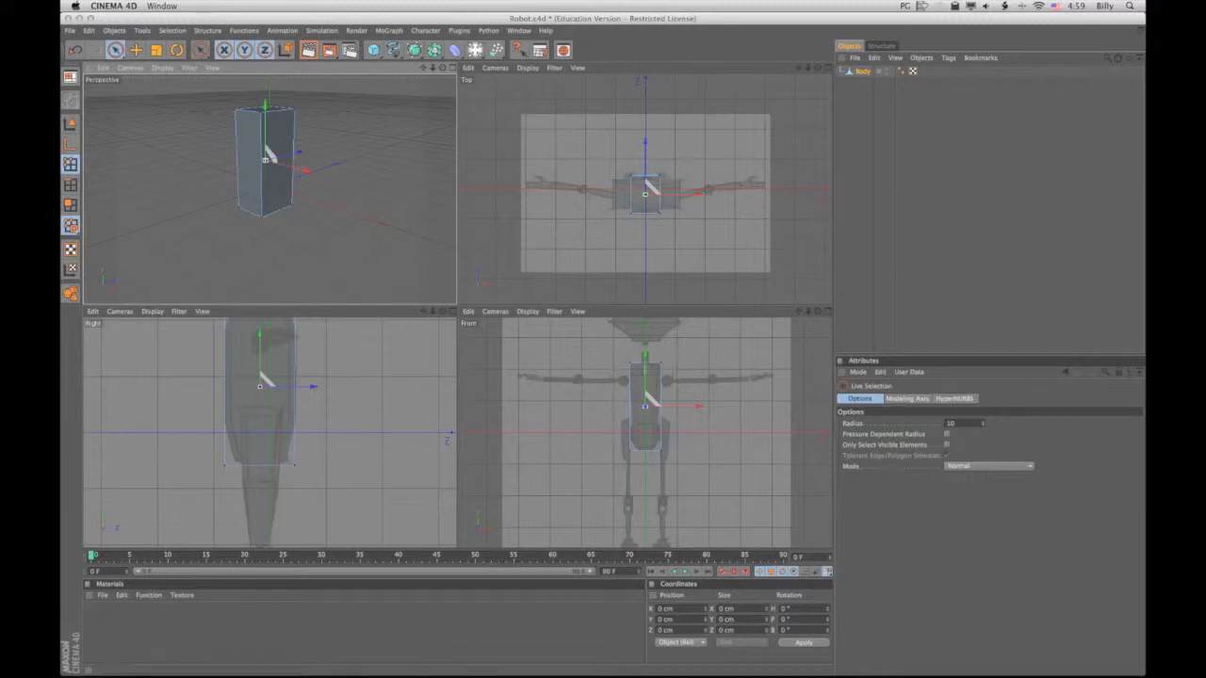
Step: Set up the Knife tool on the Body's polygons in Loop mode with Restrict To Selection off
{"action": "middle_click_drag", "start_coordinate": [260, 387], "coordinate": [261, 417], "text": "alt"}
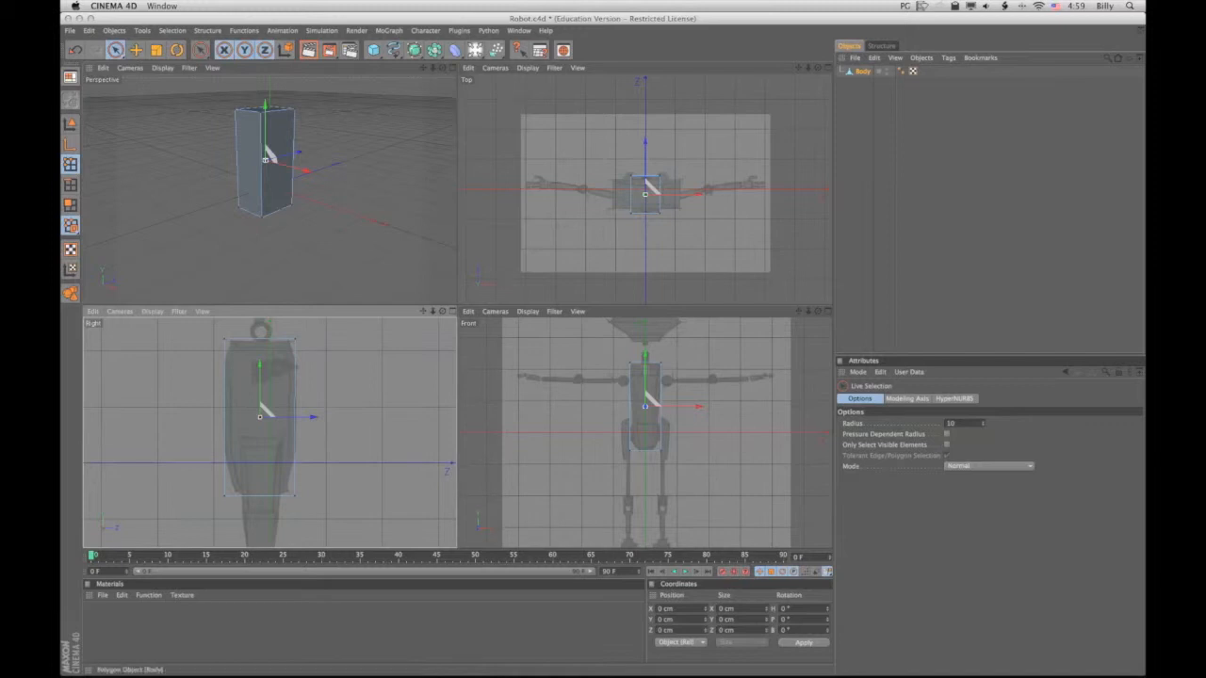
{"action": "left_click", "coordinate": [863, 72]}
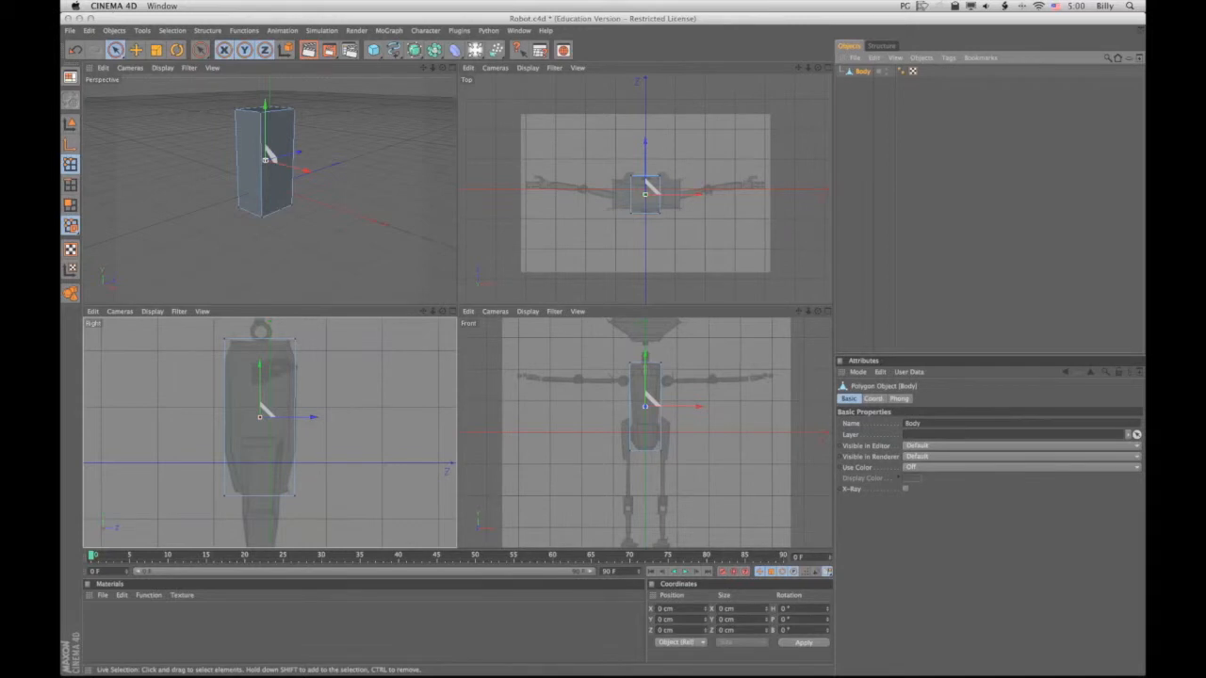
{"action": "left_click", "coordinate": [69, 205]}
{"action": "key", "text": "k"}
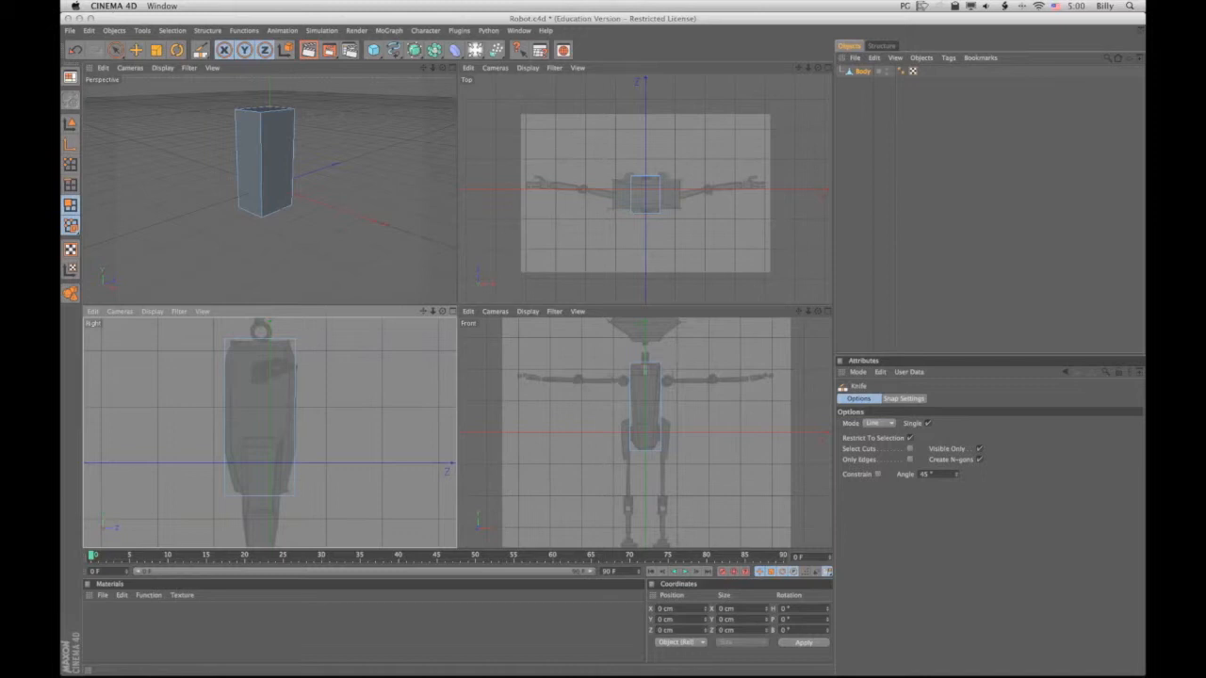
{"action": "left_click", "coordinate": [880, 424]}
{"action": "left_click", "coordinate": [879, 469]}
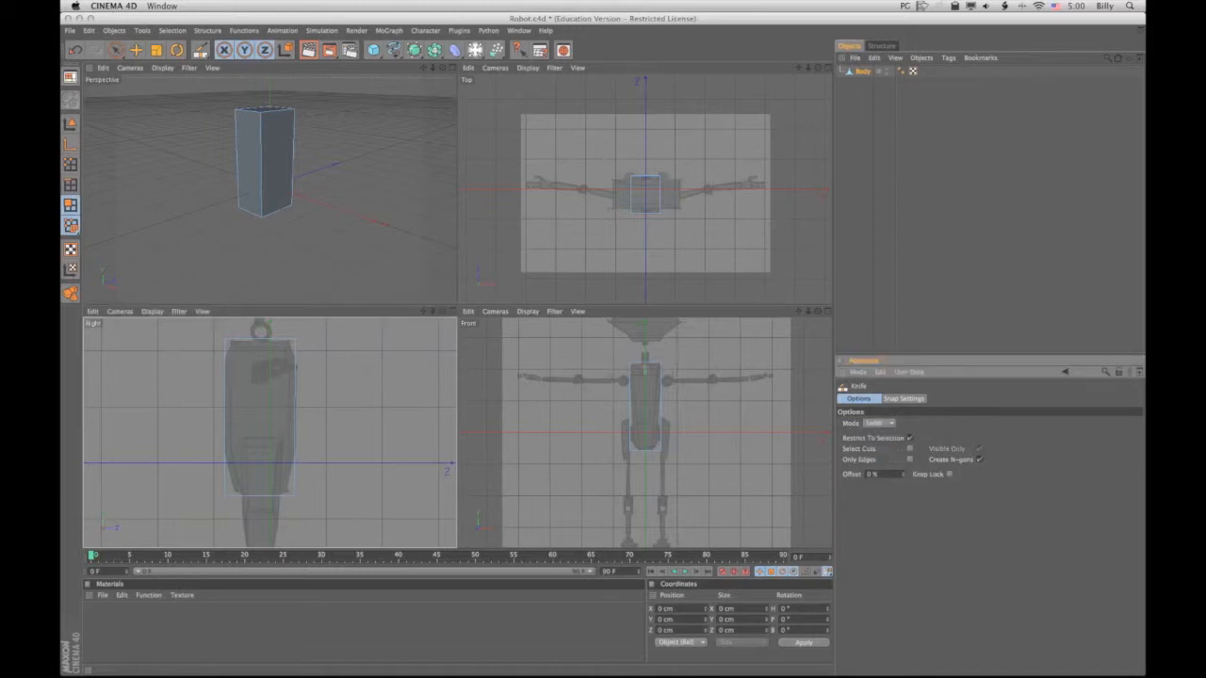
{"action": "left_click", "coordinate": [911, 438]}
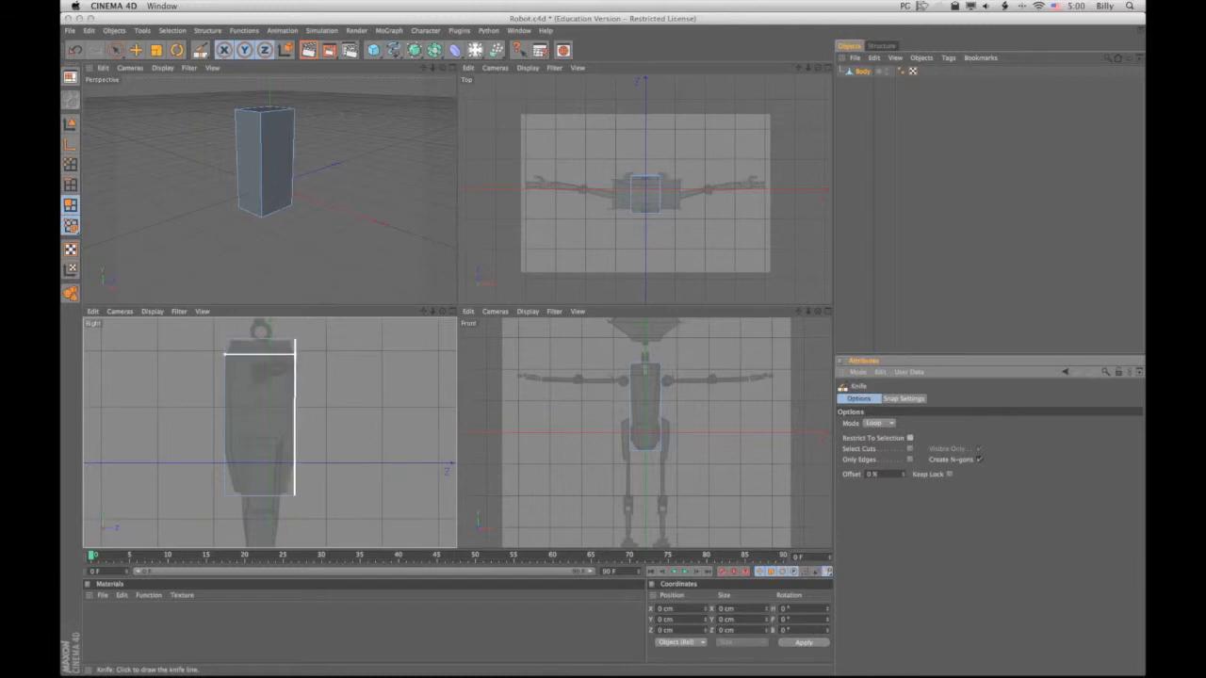
Step: Cut four horizontal edge loops around the body, two framing the shoulder area and two framing the hip area of the reference
{"action": "left_click", "coordinate": [295, 359]}
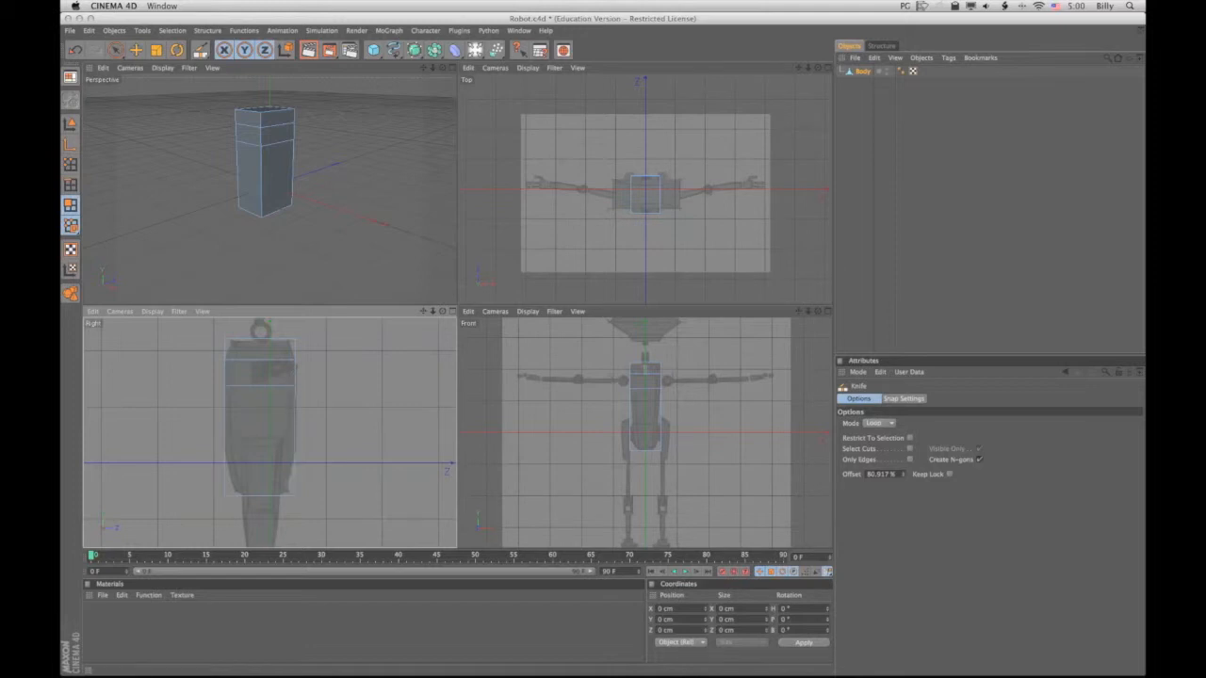
{"action": "key", "text": "space"}
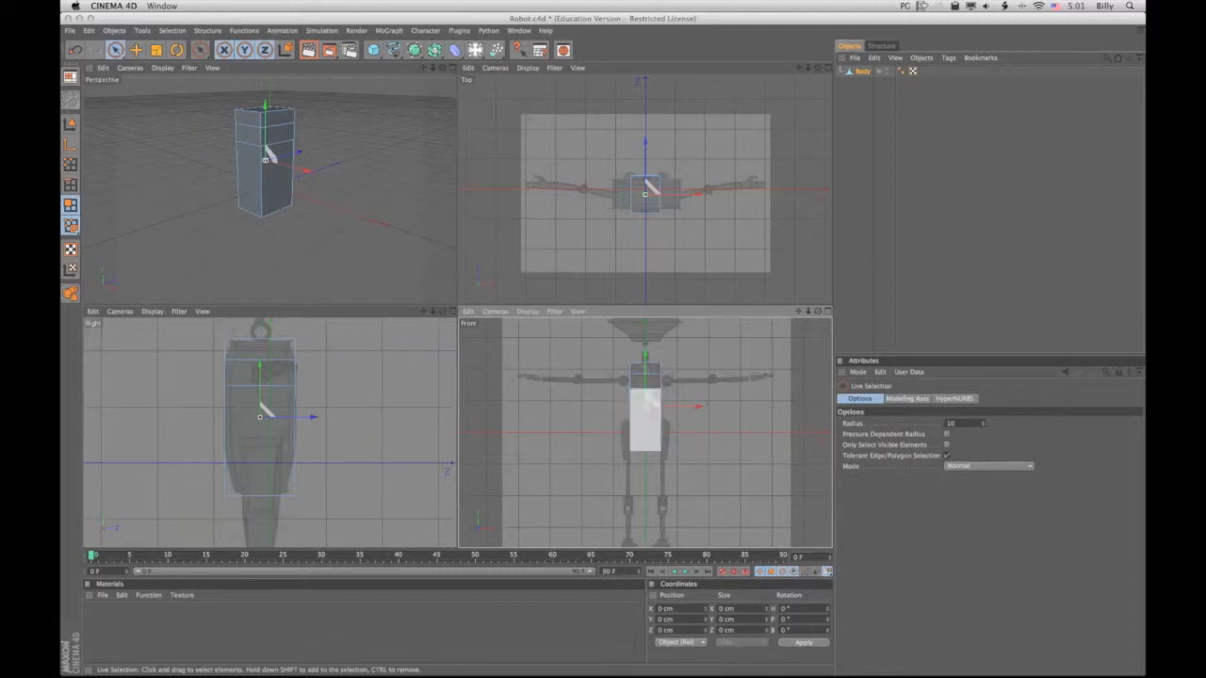
{"action": "key", "text": "space"}
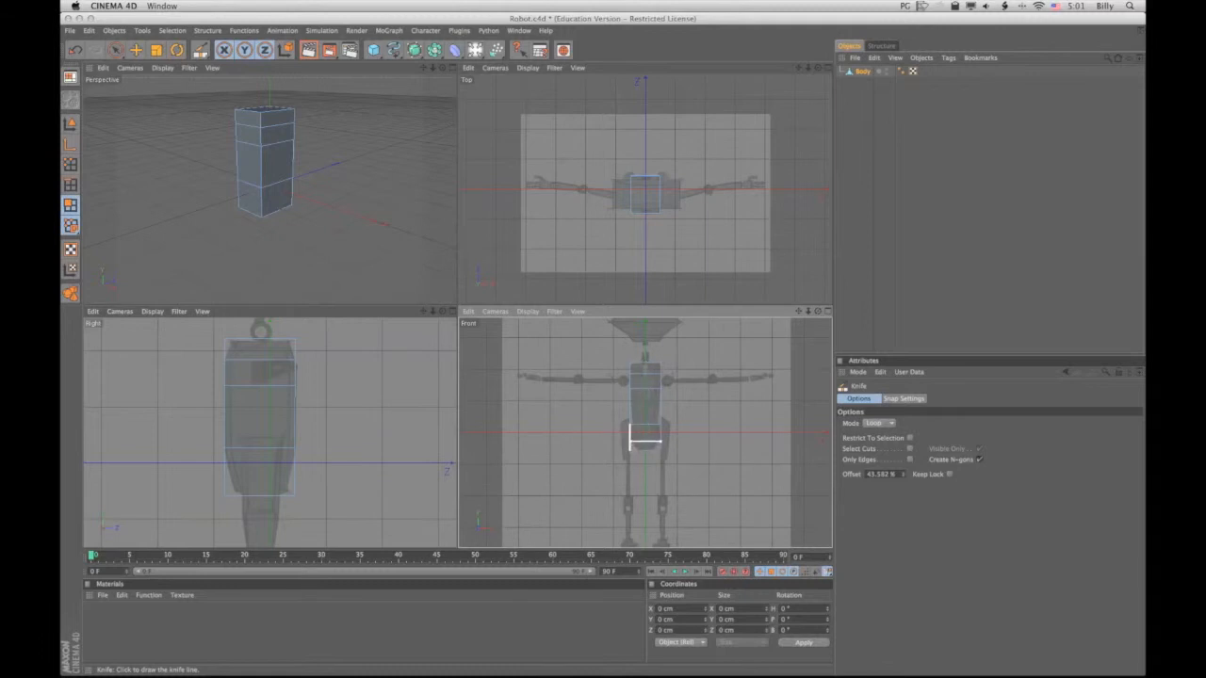
{"action": "left_click", "coordinate": [632, 441]}
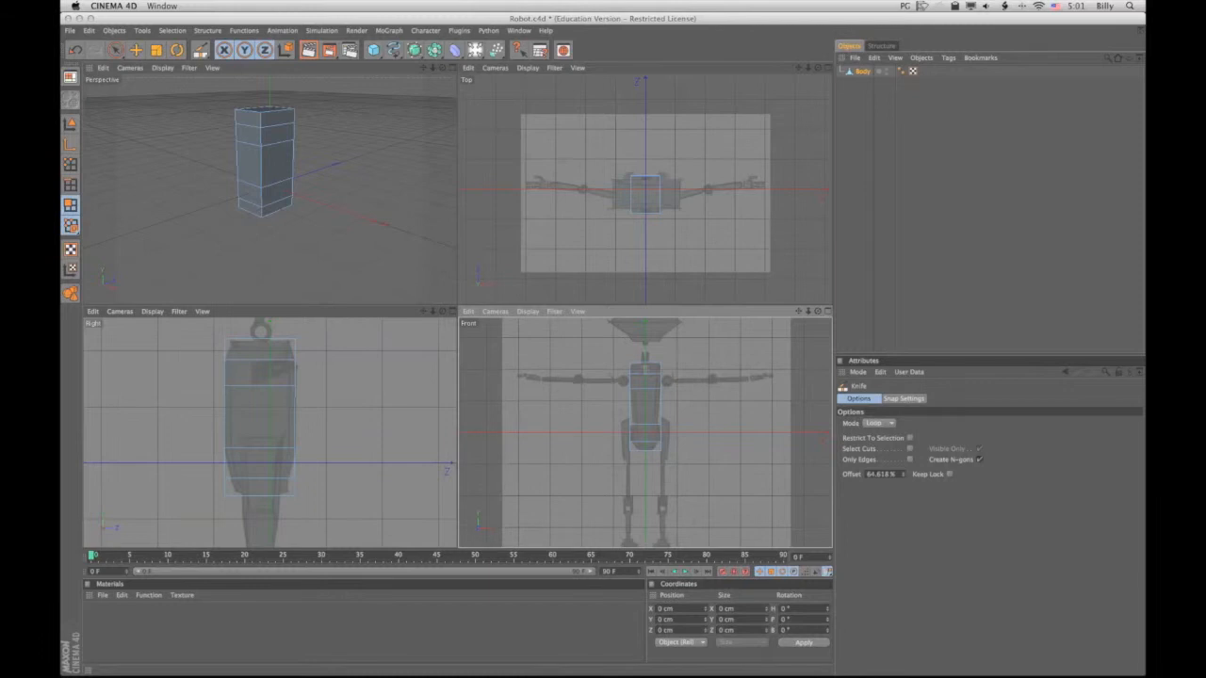
{"action": "key", "text": "space"}
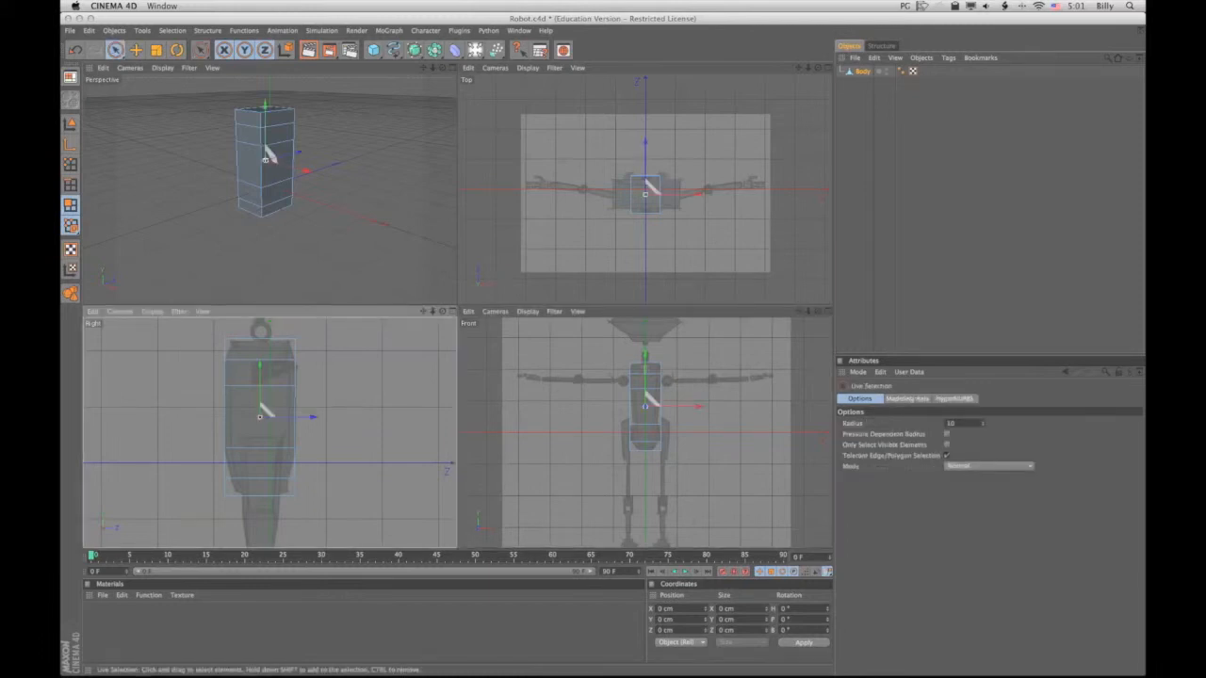
Step: Cut two vertical edge loops through the body in the Right view, dividing its side into three columns
{"action": "key", "text": "space"}
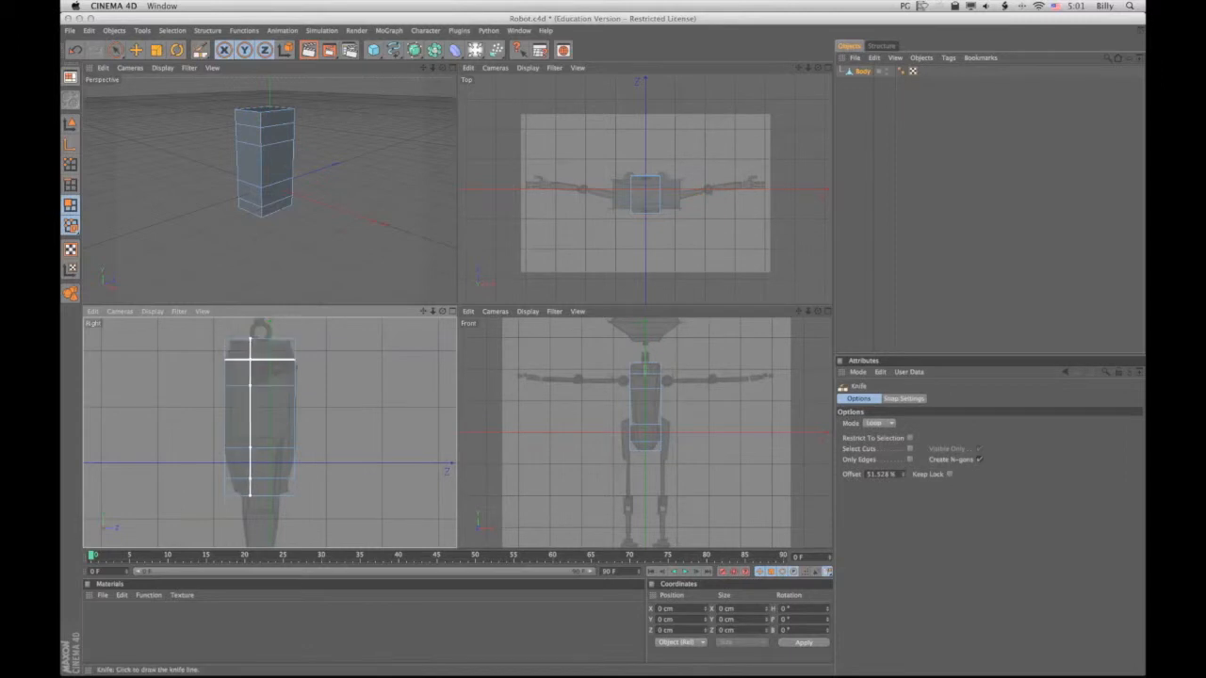
{"action": "left_click", "coordinate": [250, 340]}
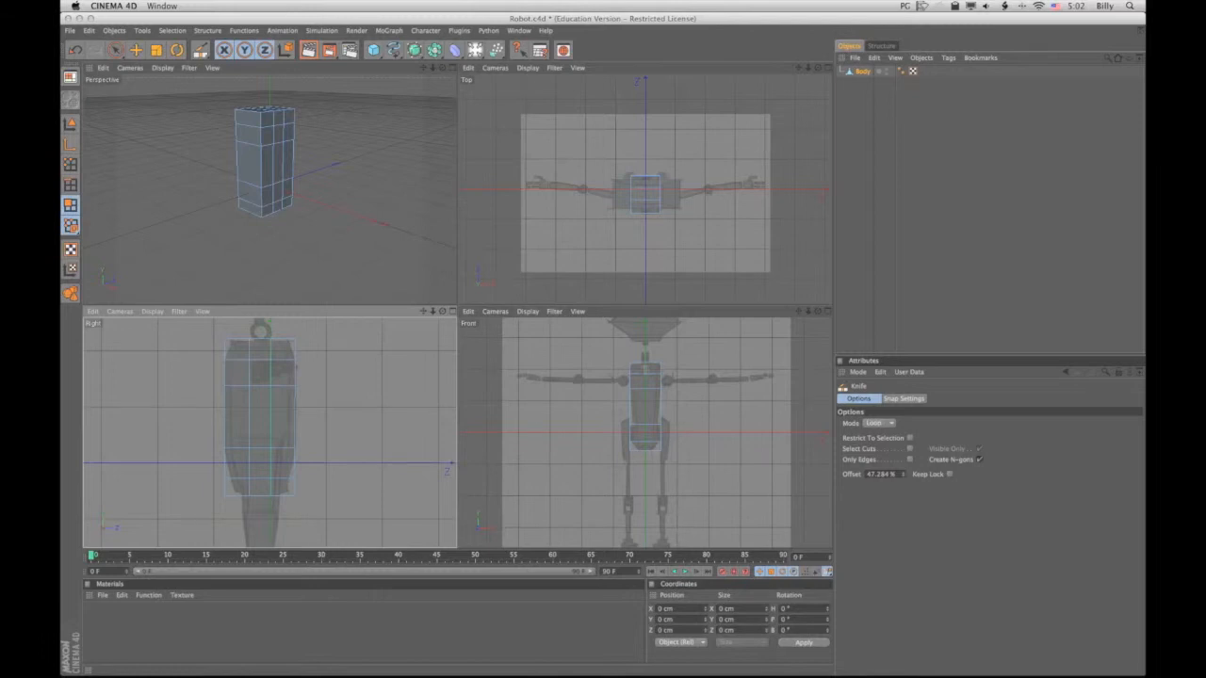
{"action": "key", "text": "space"}
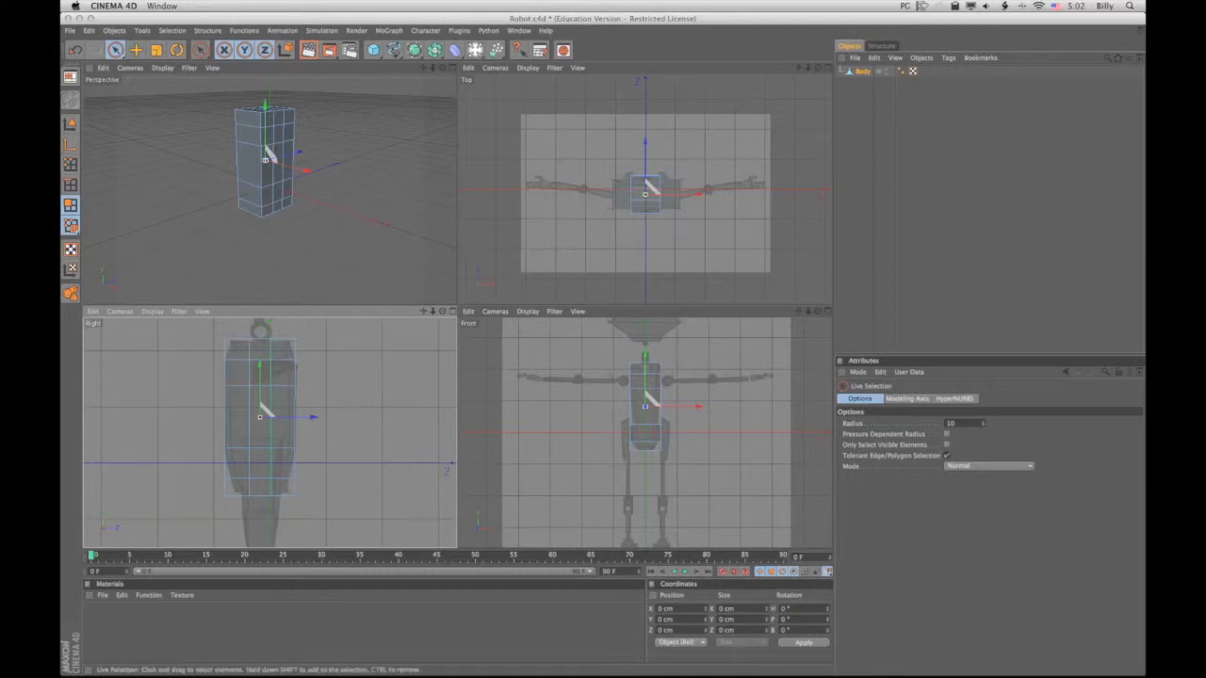
Step: Select the middle-column polygons at the hip and shoulder on both sides of the body, including hidden ones
{"action": "left_click_drag", "start_coordinate": [443, 68], "coordinate": [380, 117]}
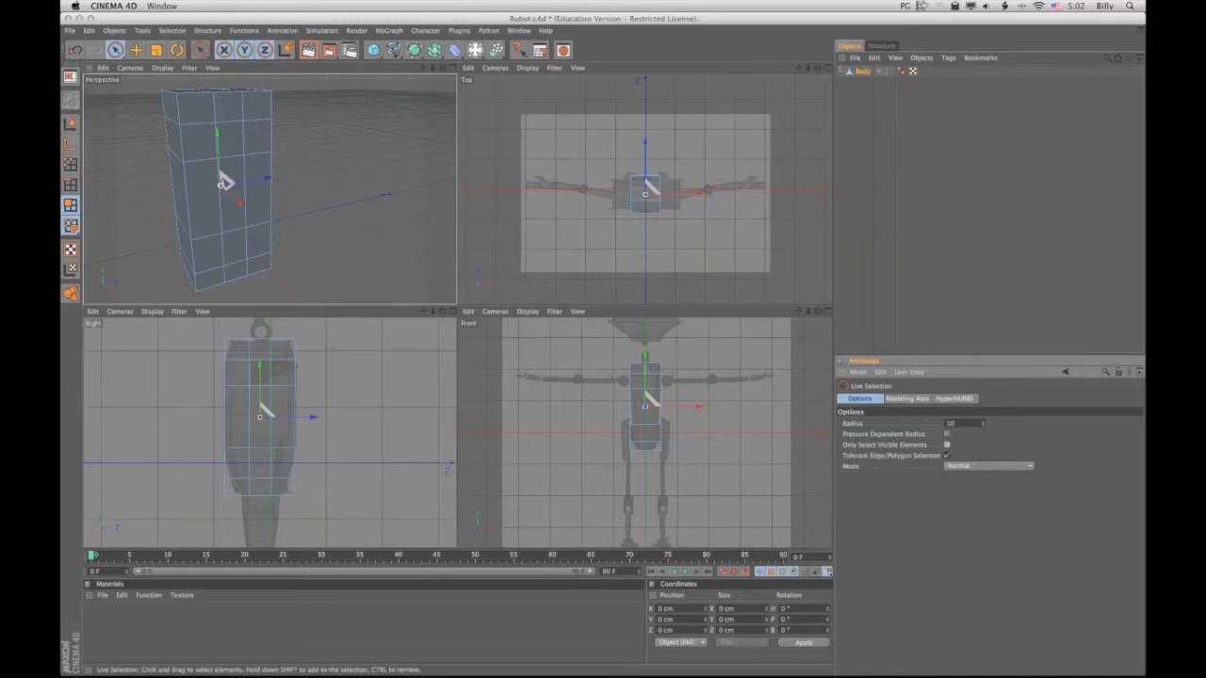
{"action": "middle_click", "coordinate": [260, 460]}
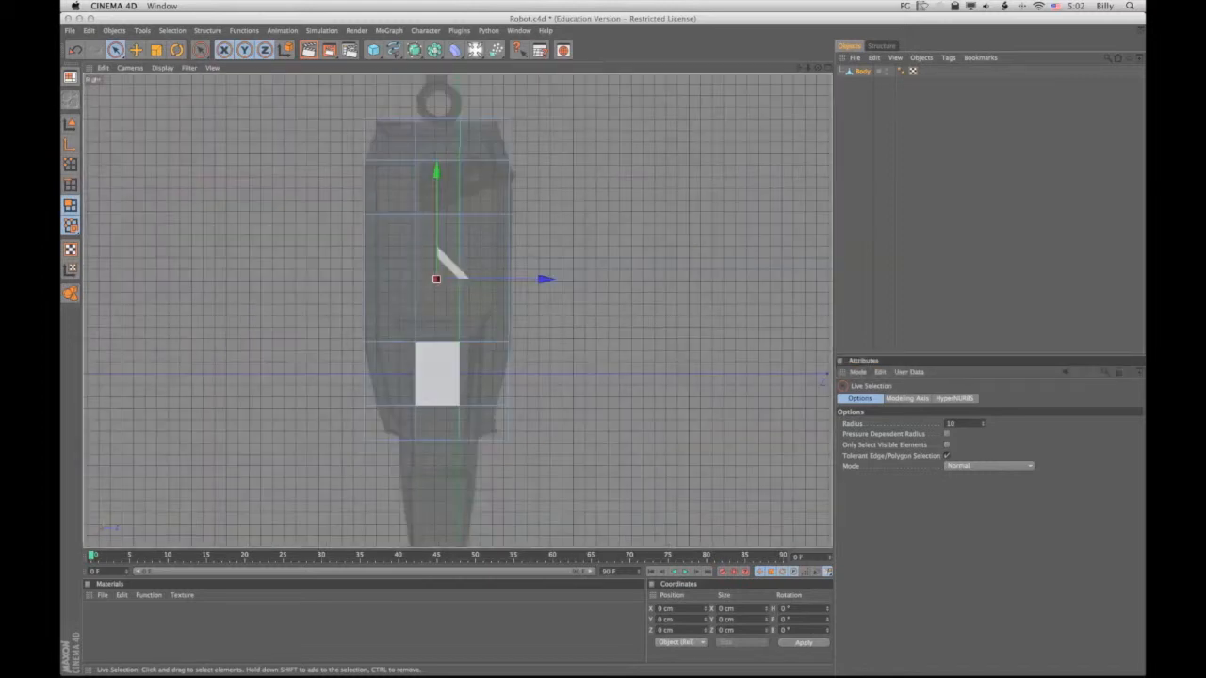
{"action": "left_click", "coordinate": [437, 374]}
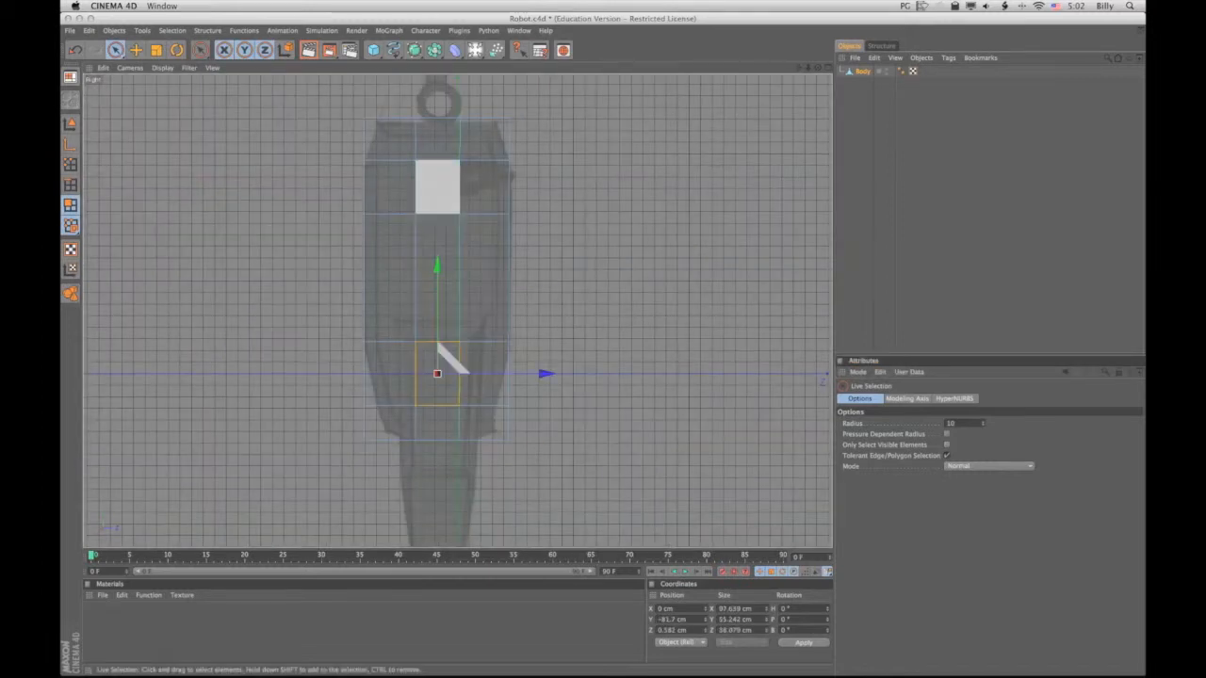
{"action": "left_click", "coordinate": [437, 186], "text": "shift"}
{"action": "middle_click", "coordinate": [527, 193]}
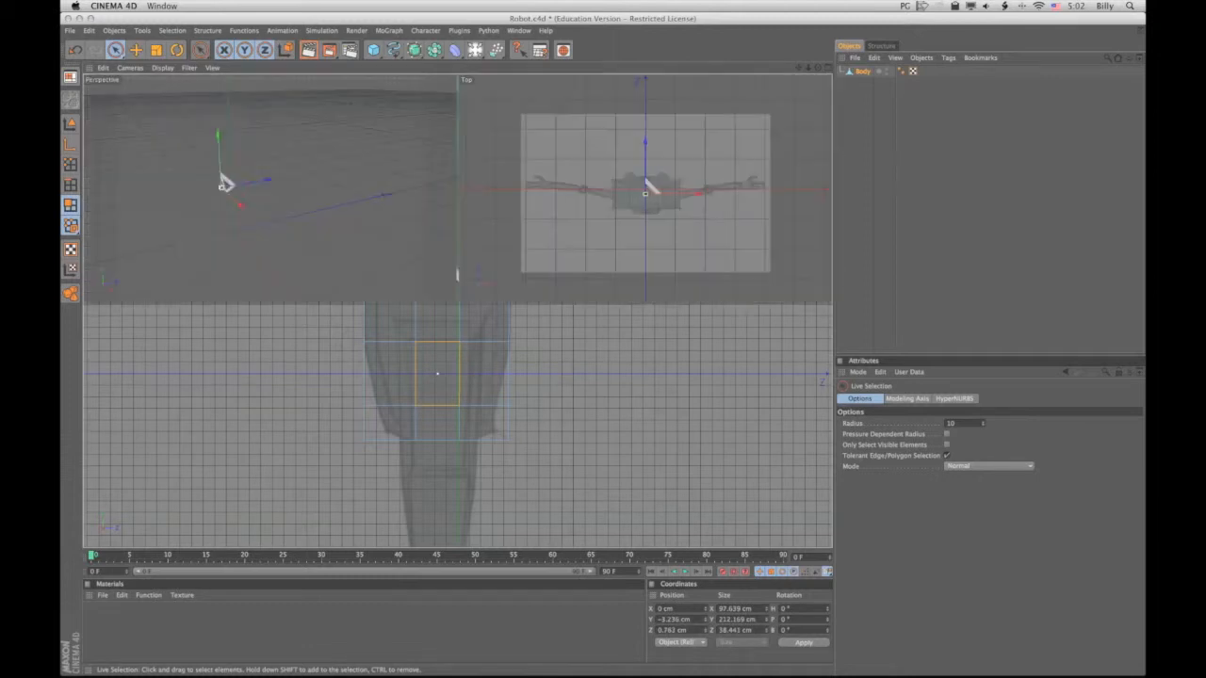
{"action": "mouse_move", "coordinate": [442, 68]}
{"action": "left_mouse_down"}
{"action": "mouse_move", "coordinate": [462, 70]}
{"action": "mouse_move", "coordinate": [400, 74]}
{"action": "mouse_move", "coordinate": [454, 85]}
{"action": "left_mouse_up"}
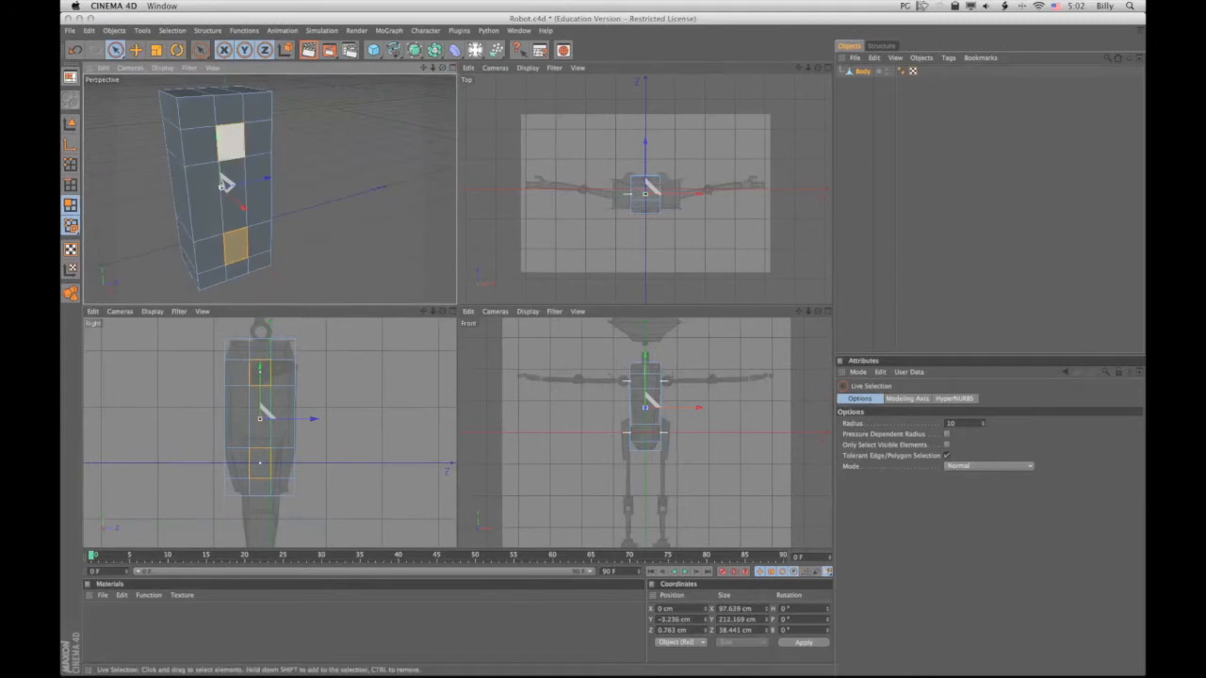
{"action": "left_click", "coordinate": [232, 139], "text": "shift"}
{"action": "left_click_drag", "start_coordinate": [442, 68], "coordinate": [395, 66]}
{"action": "left_click_drag", "start_coordinate": [232, 181], "coordinate": [229, 180]}
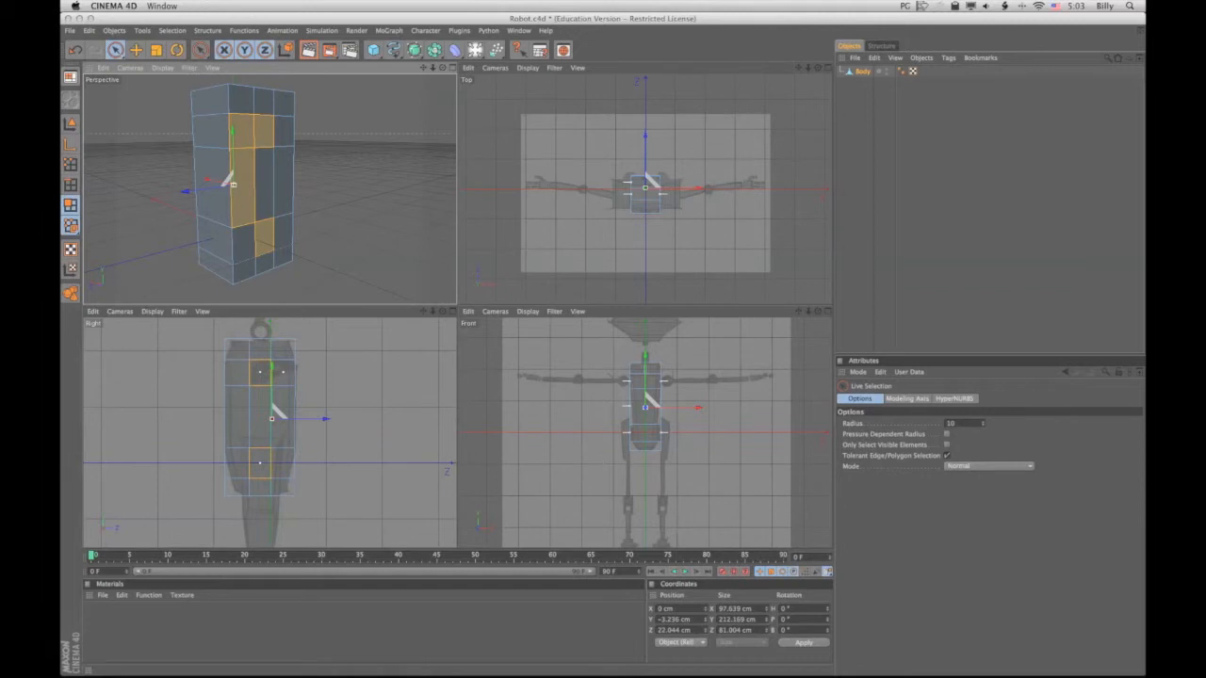
{"action": "key", "text": "super+z"}
Step: Extrude the selected shoulder and hip polygons inward with an offset of about -27 cm to form sockets
{"action": "left_click_drag", "start_coordinate": [442, 68], "coordinate": [334, 68]}
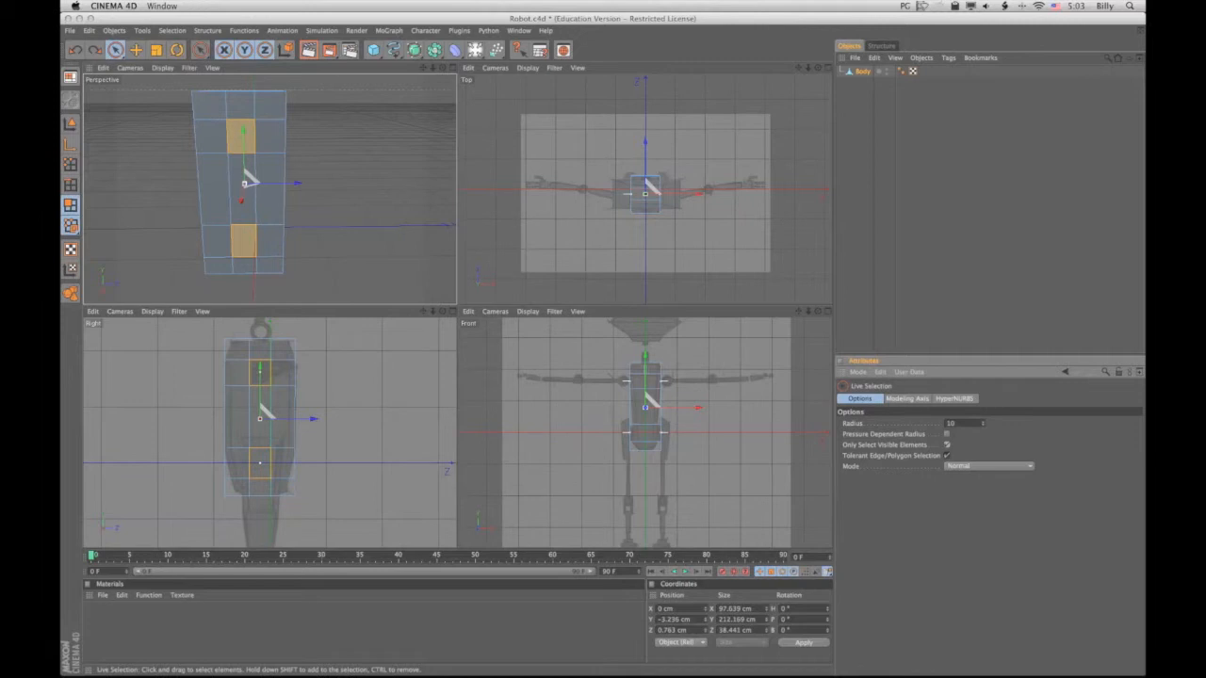
{"action": "left_click_drag", "start_coordinate": [311, 189], "coordinate": [254, 209], "text": "alt"}
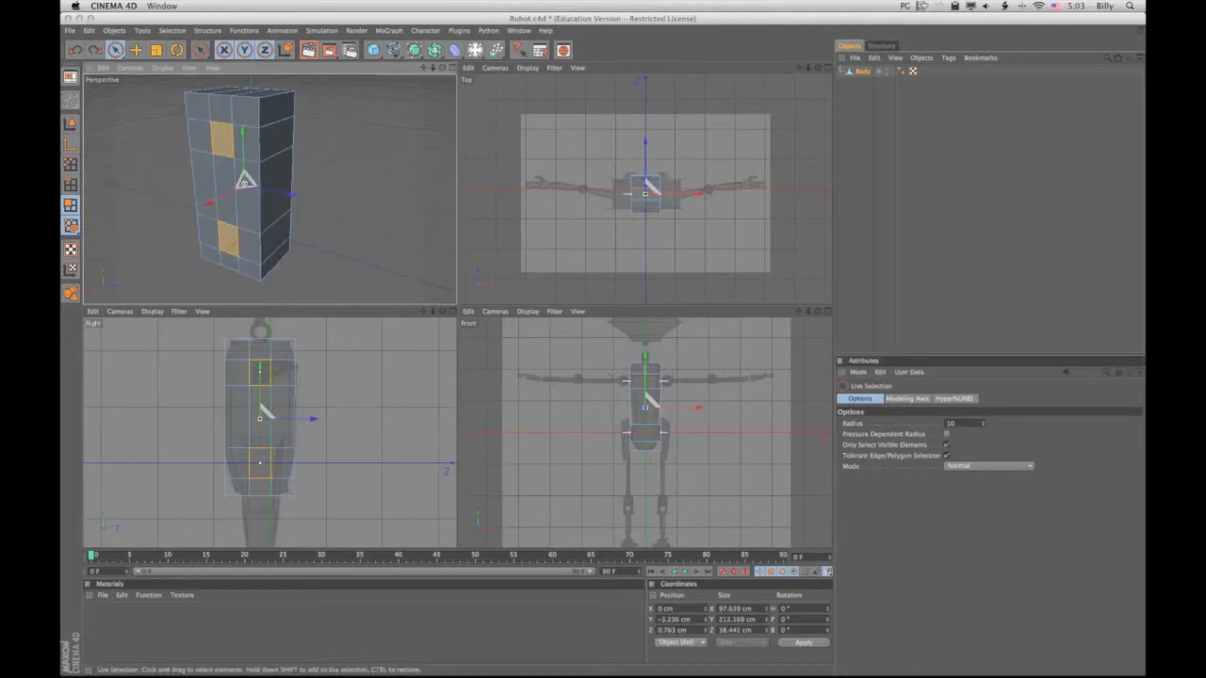
{"action": "key", "text": "m"}
{"action": "key", "text": "Escape"}
{"action": "key", "text": "t"}
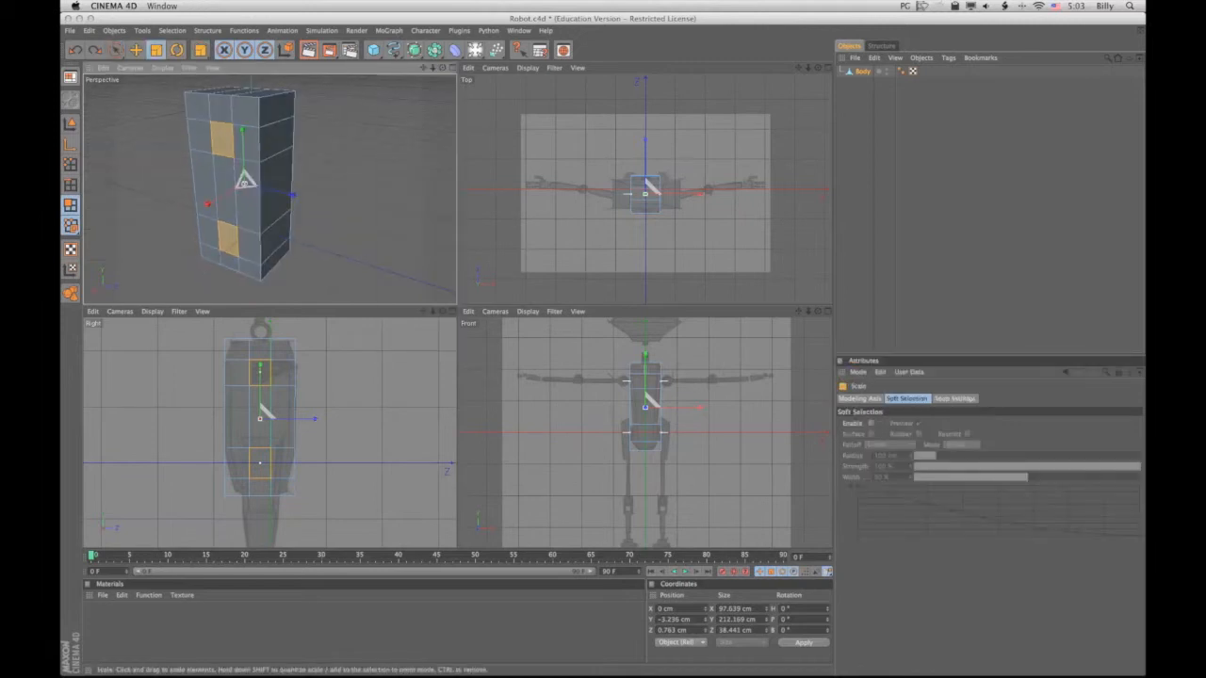
{"action": "key", "text": "m"}
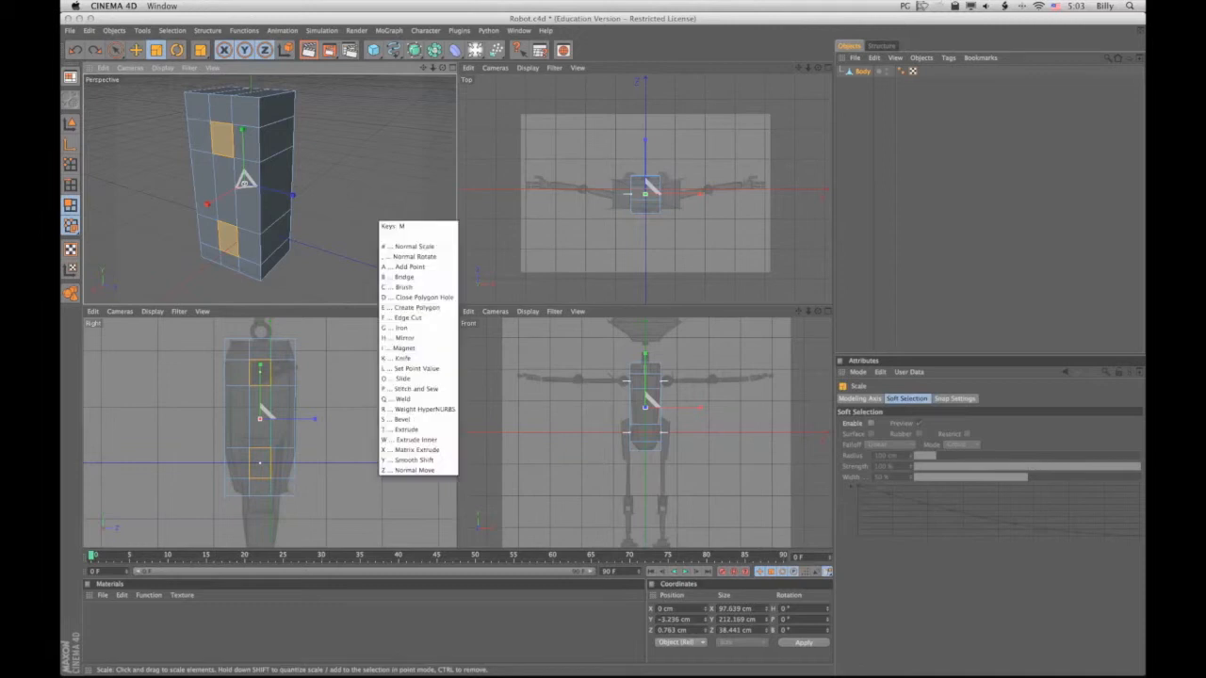
{"action": "key", "text": "t"}
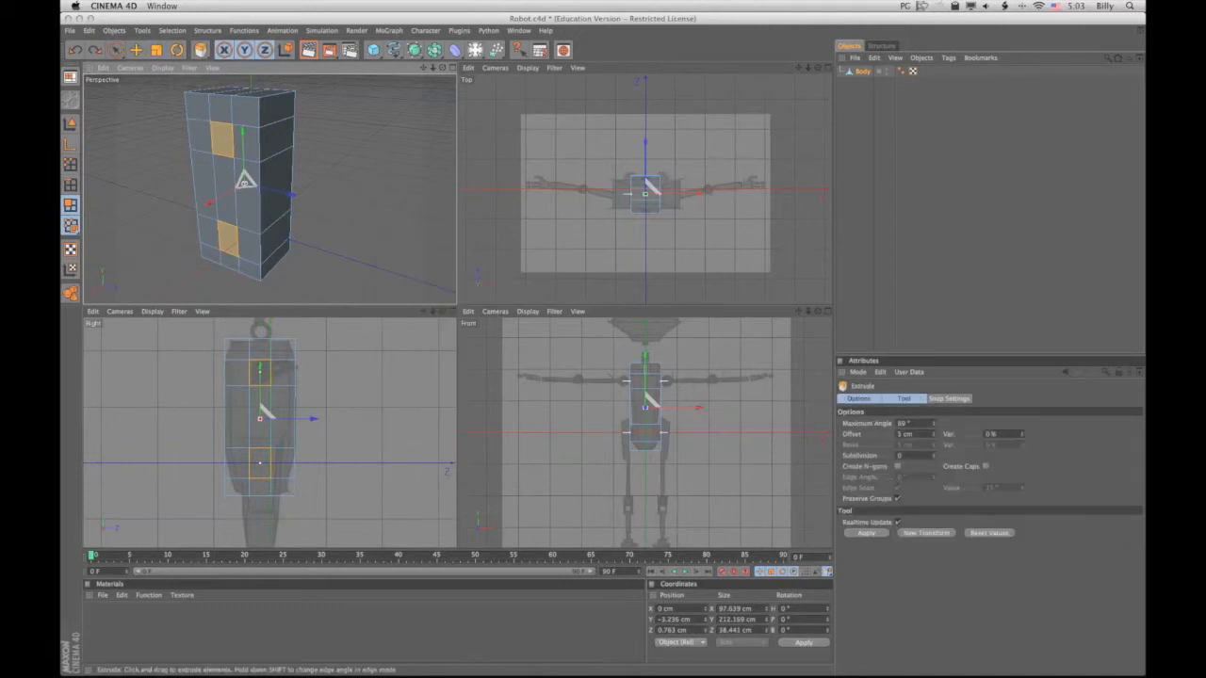
{"action": "left_click_drag", "start_coordinate": [270, 188], "coordinate": [225, 189]}
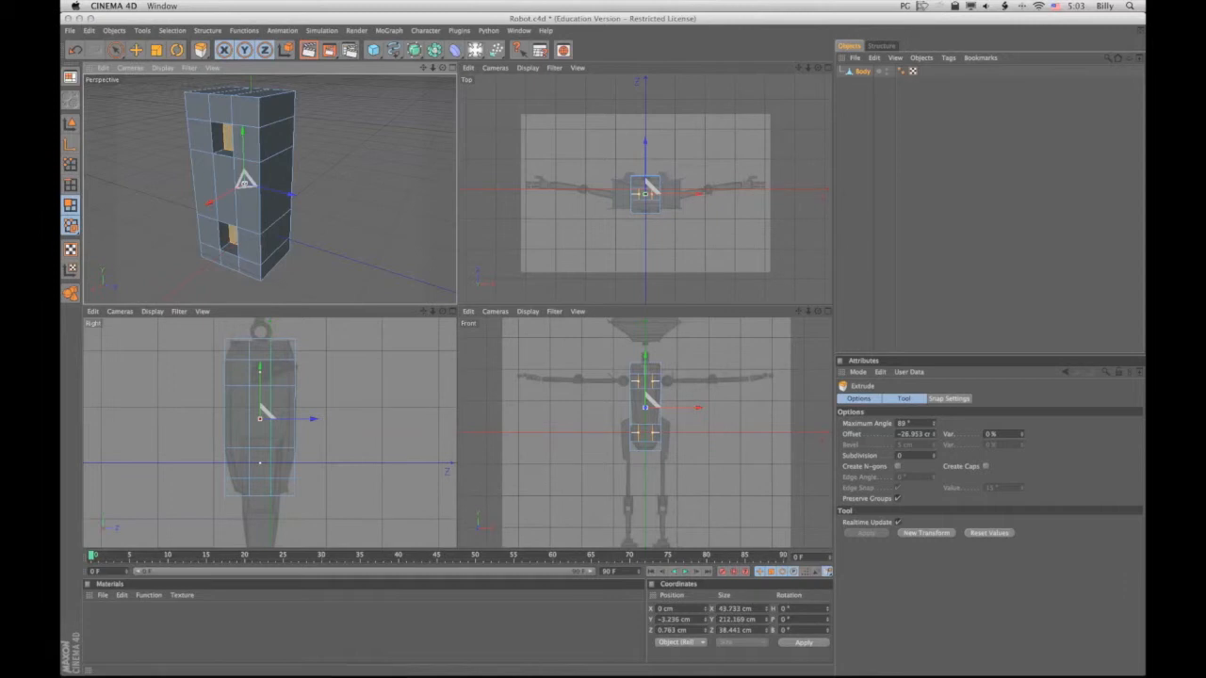
{"action": "mouse_move", "coordinate": [443, 68]}
{"action": "left_mouse_down"}
{"action": "mouse_move", "coordinate": [461, 83]}
{"action": "mouse_move", "coordinate": [372, 86]}
{"action": "mouse_move", "coordinate": [448, 81]}
{"action": "left_mouse_up"}
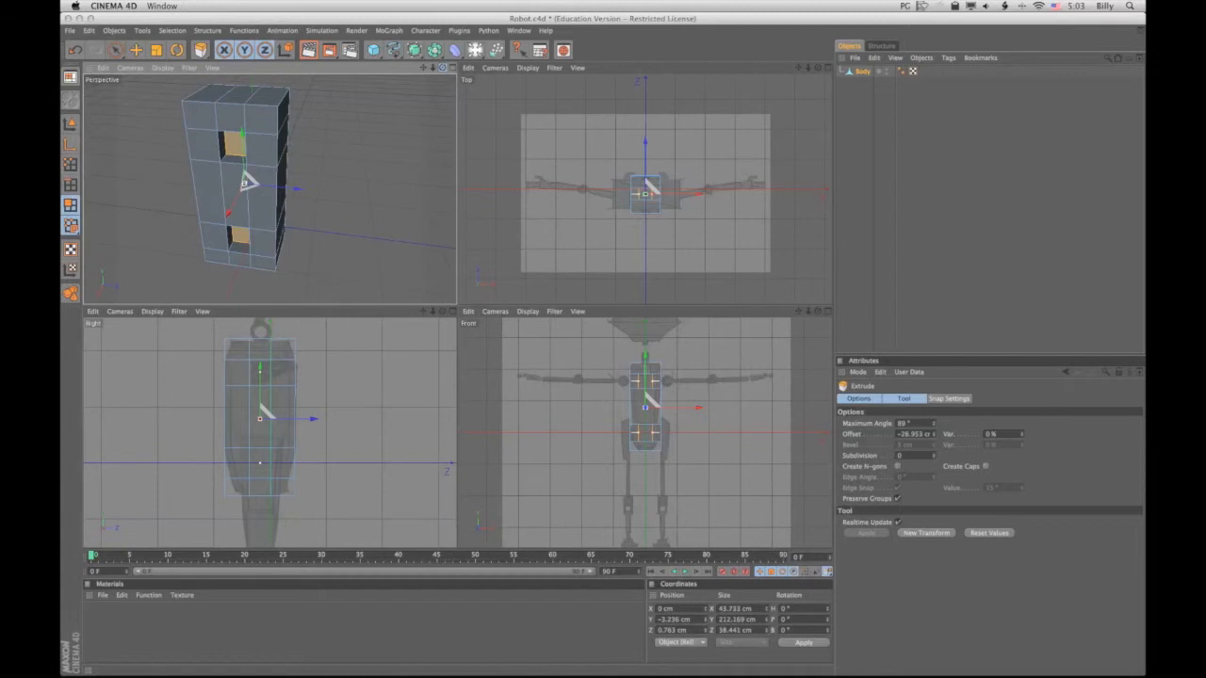
{"action": "left_click_drag", "start_coordinate": [446, 77], "coordinate": [428, 76]}
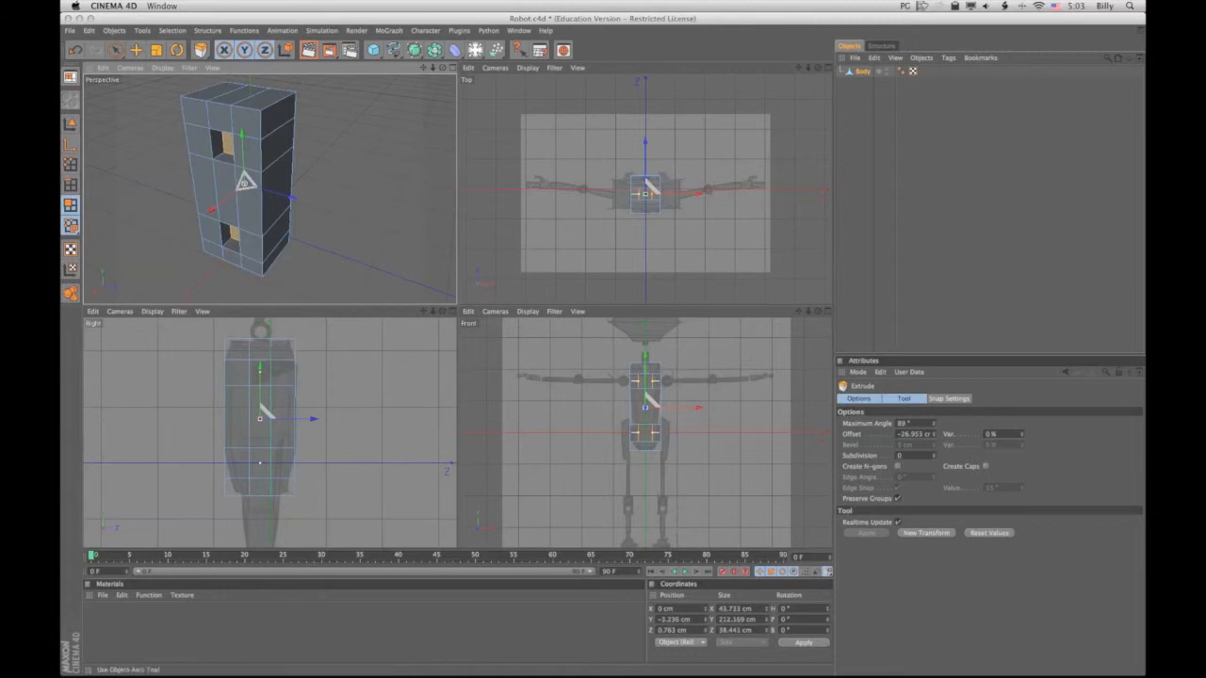
Step: Turn off Only Select Visible Elements and move the body's two lowest point rows on the +Z side inward to Z about 48.7 cm
{"action": "left_click", "coordinate": [71, 164]}
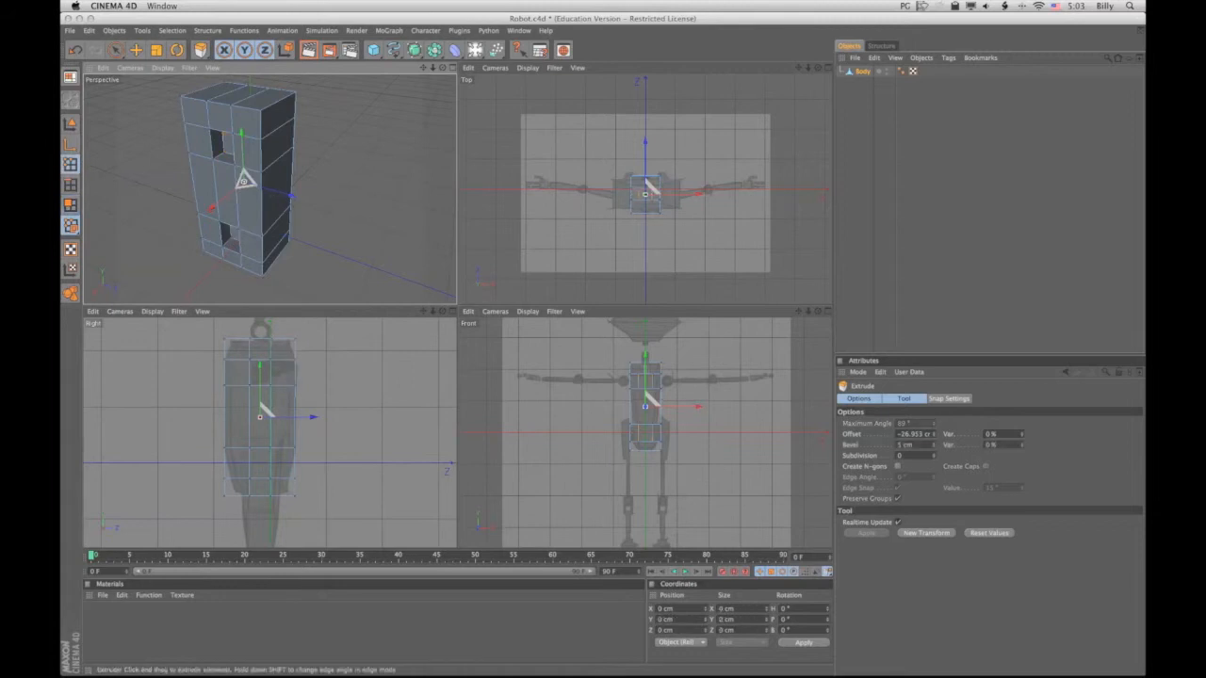
{"action": "key", "text": "space"}
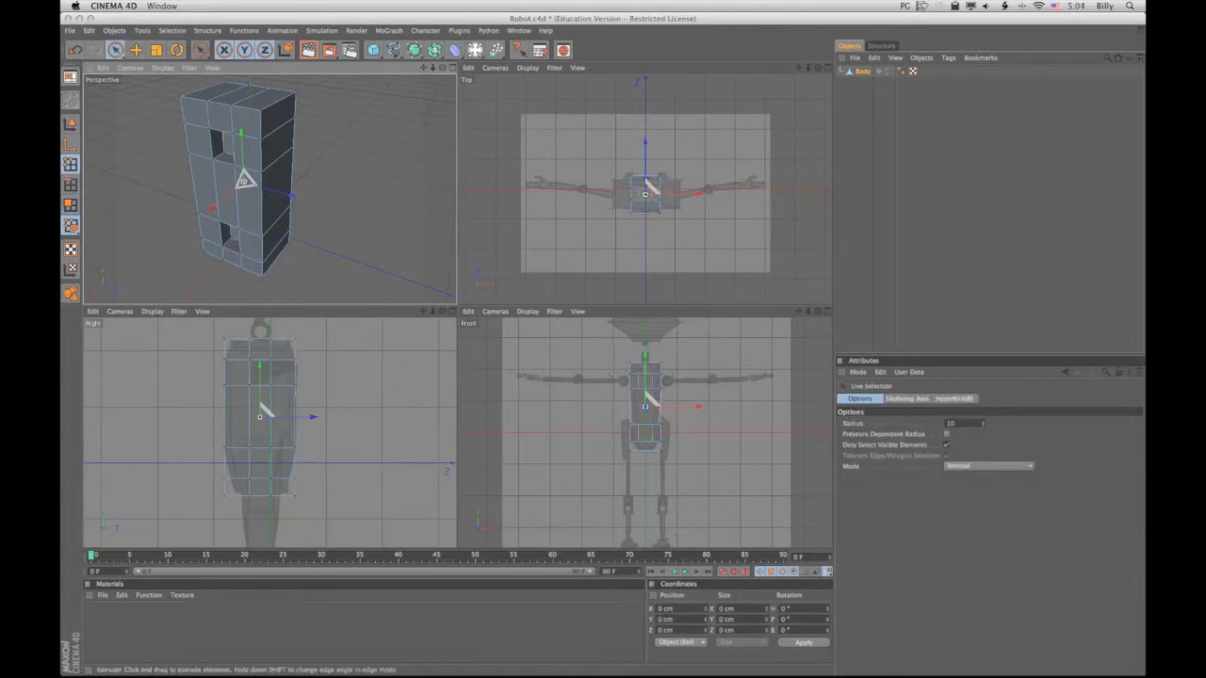
{"action": "left_click", "coordinate": [946, 445]}
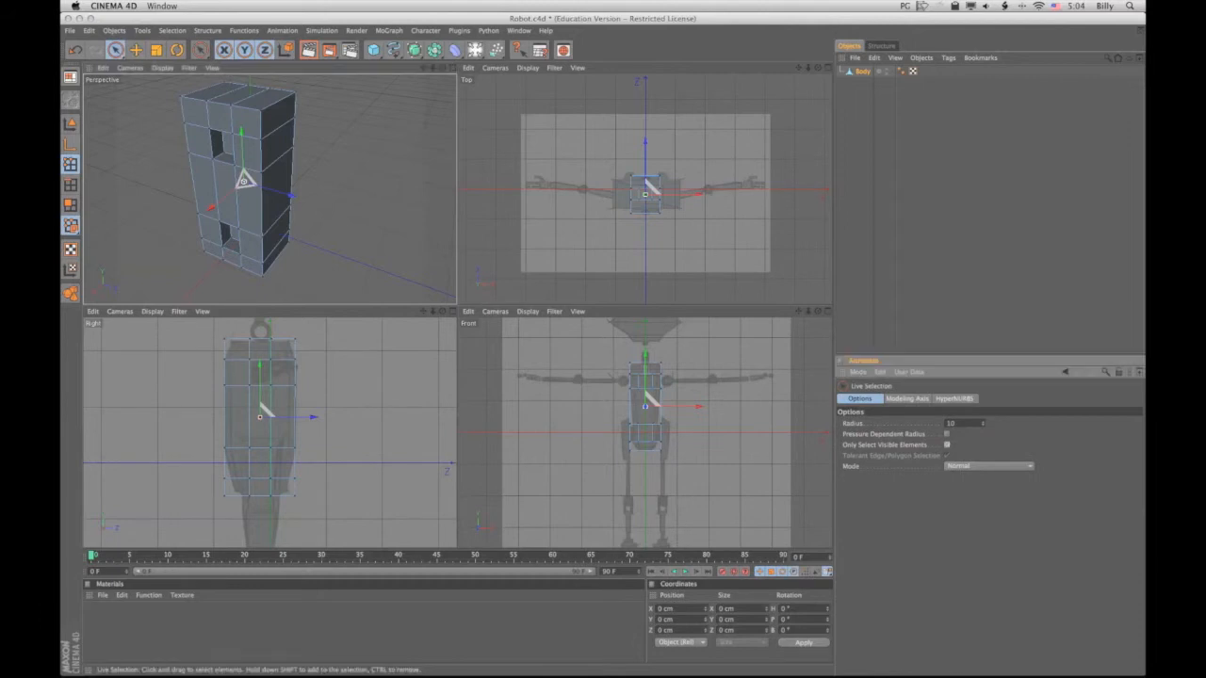
{"action": "left_click", "coordinate": [312, 501]}
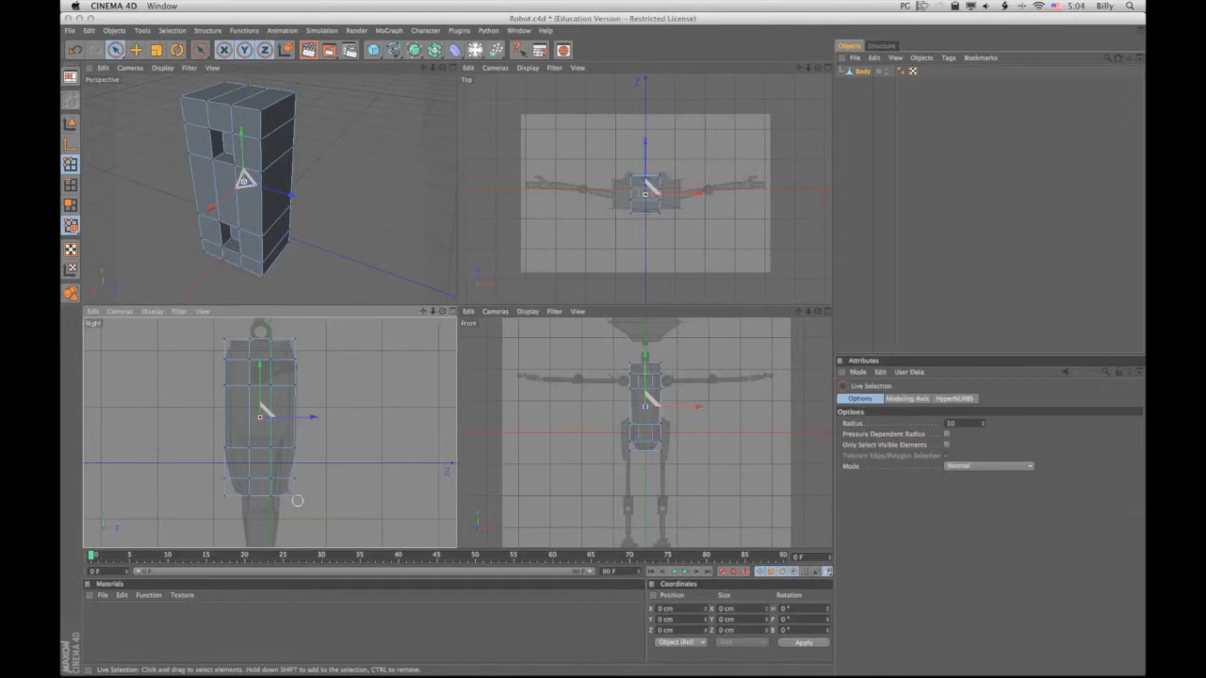
{"action": "left_click_drag", "start_coordinate": [295, 479], "coordinate": [295, 501]}
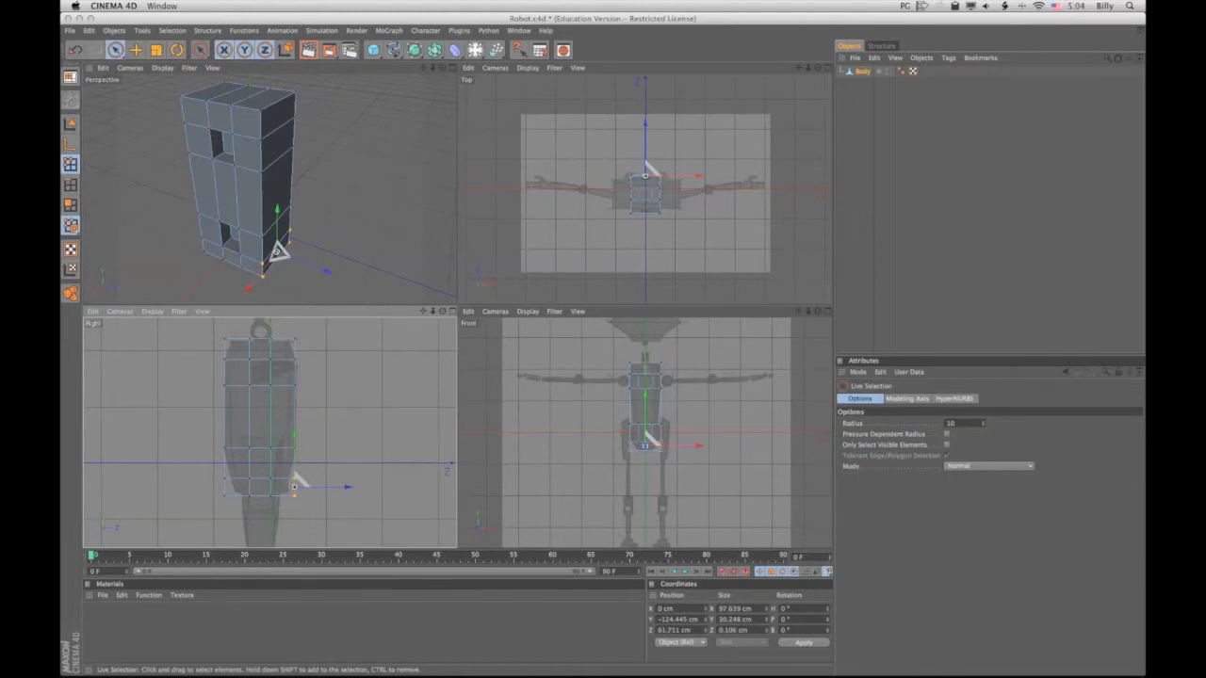
{"action": "left_click_drag", "start_coordinate": [295, 478], "coordinate": [288, 479]}
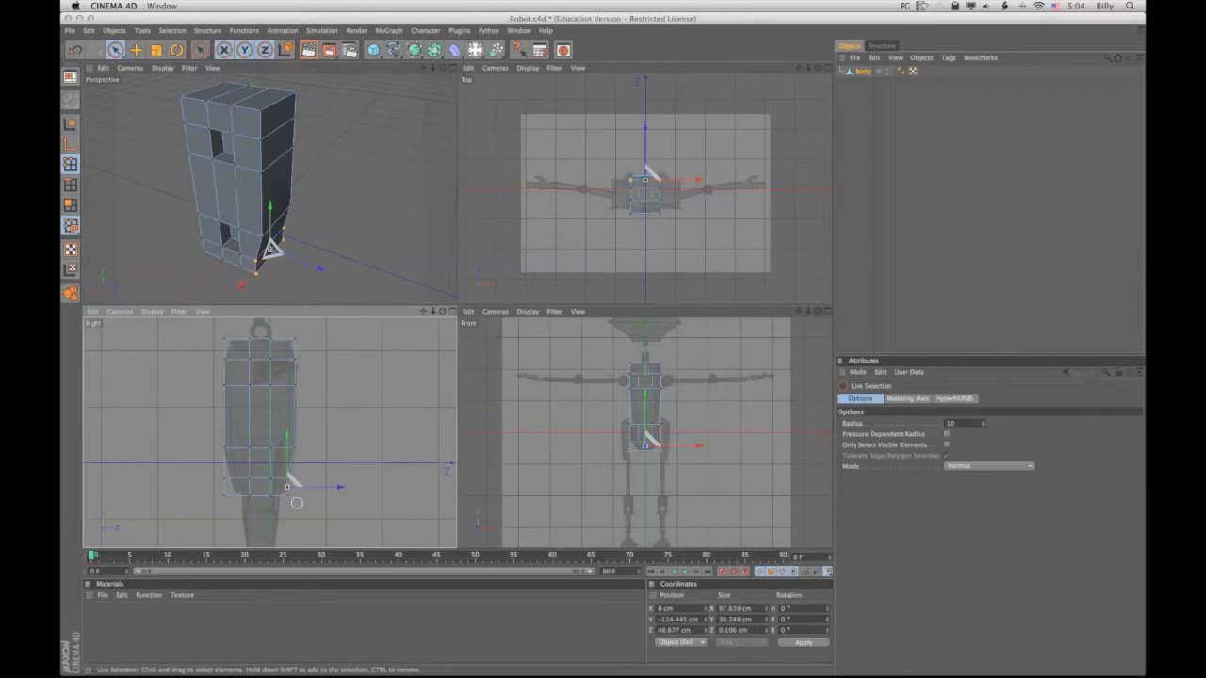
Step: Raise the bottom corner points on the body's +Z side to Y about -132.5 cm, matching the reference, and deselect them
{"action": "left_click", "coordinate": [289, 497]}
{"action": "left_click_drag", "start_coordinate": [295, 490], "coordinate": [291, 484]}
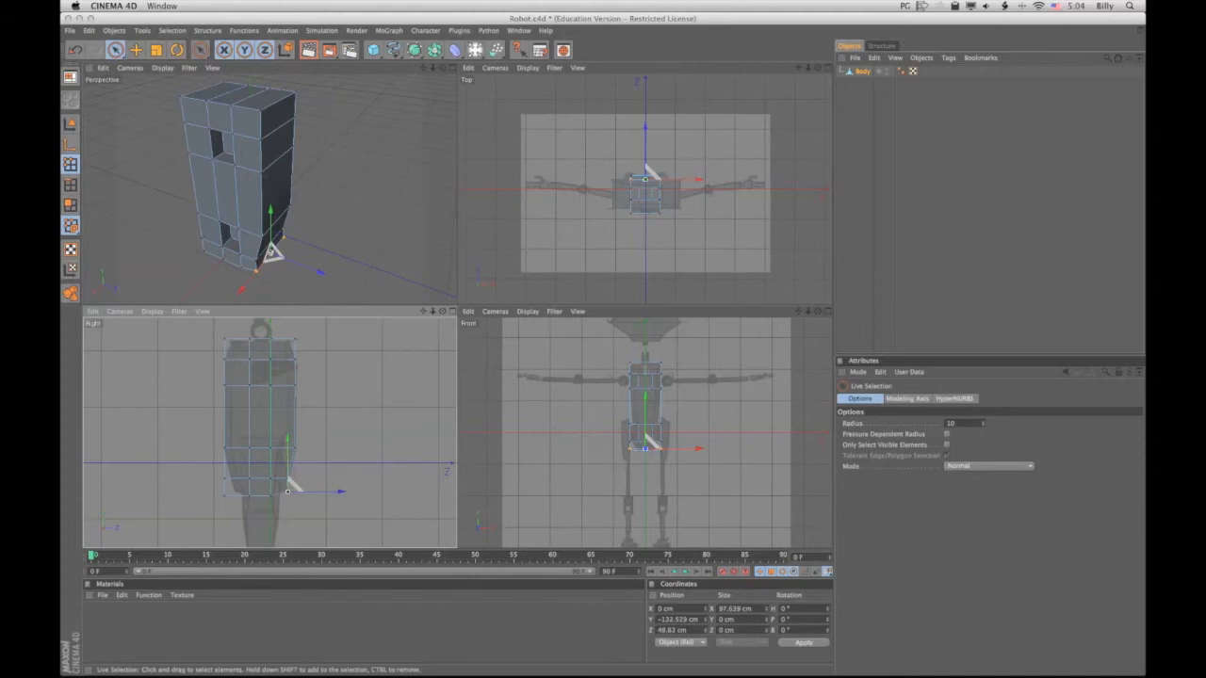
{"action": "left_click", "coordinate": [261, 416]}
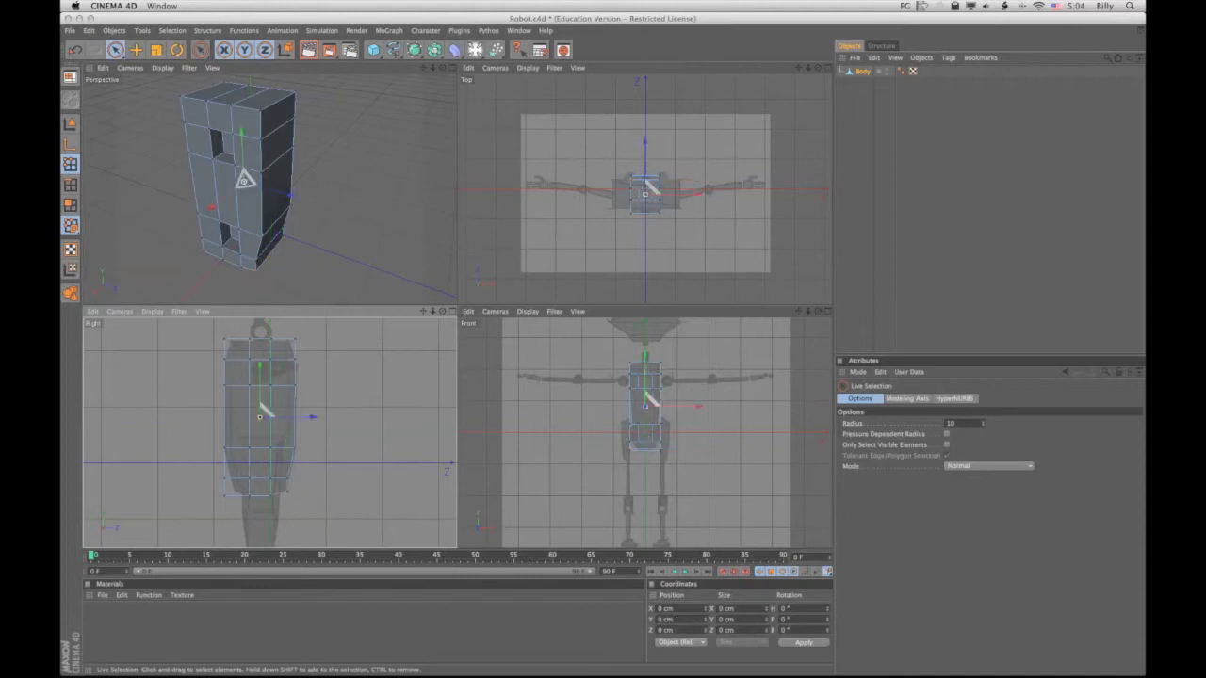
Step: Move the second-lowest point row on the body's +Z side to Z about 53.8 cm and deselect it
{"action": "left_click", "coordinate": [287, 478]}
{"action": "left_click_drag", "start_coordinate": [287, 475], "coordinate": [292, 469]}
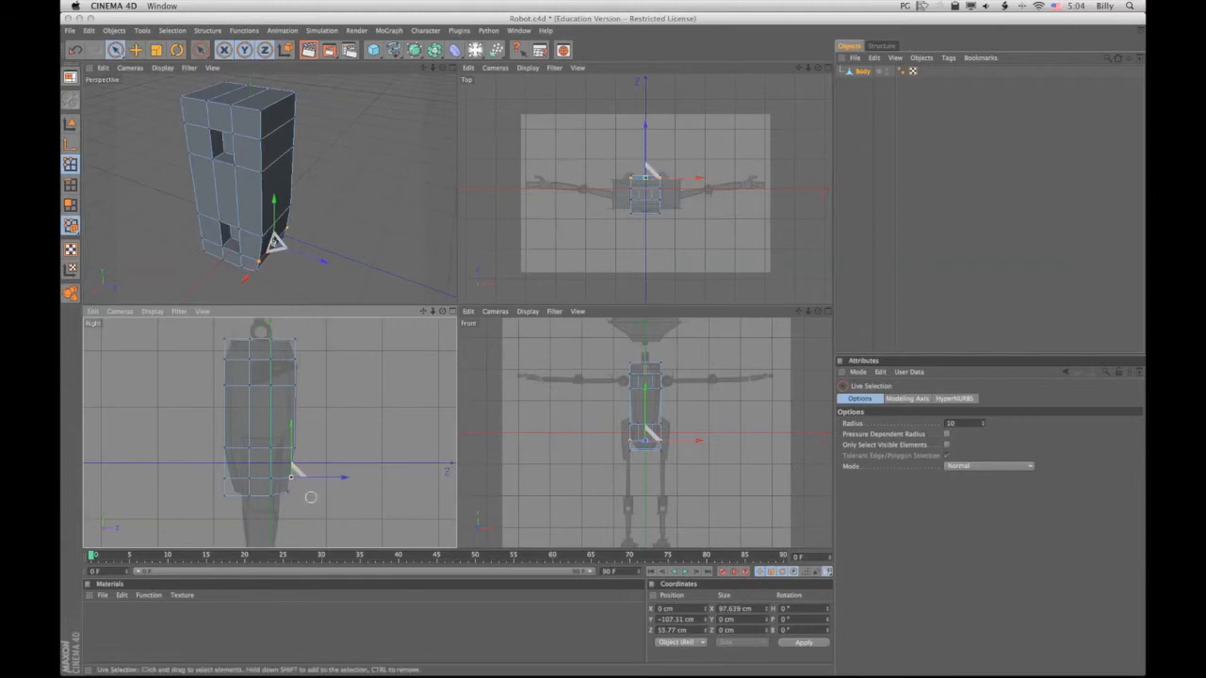
{"action": "left_click", "coordinate": [260, 416]}
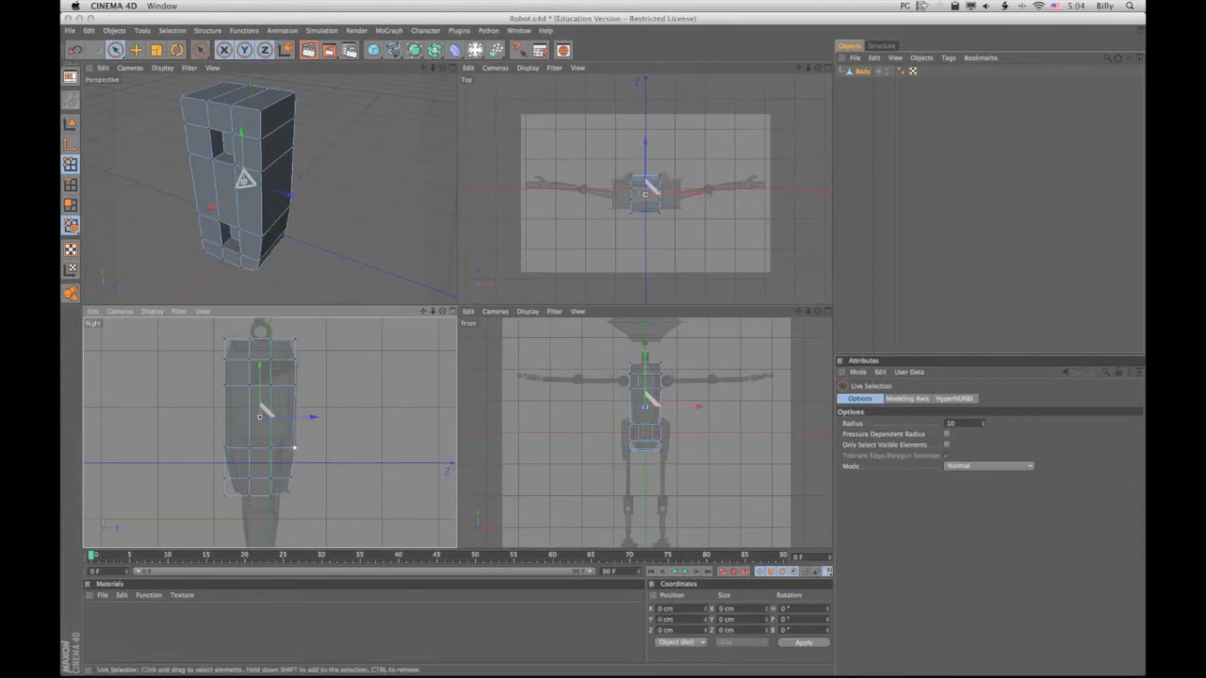
Step: Move the lower points on the body's -Z side inward to match the reference, with the bottom corner at Y about -134.5 cm and Z about -44.6 cm
{"action": "left_click", "coordinate": [225, 482]}
{"action": "left_click_drag", "start_coordinate": [232, 480], "coordinate": [239, 484]}
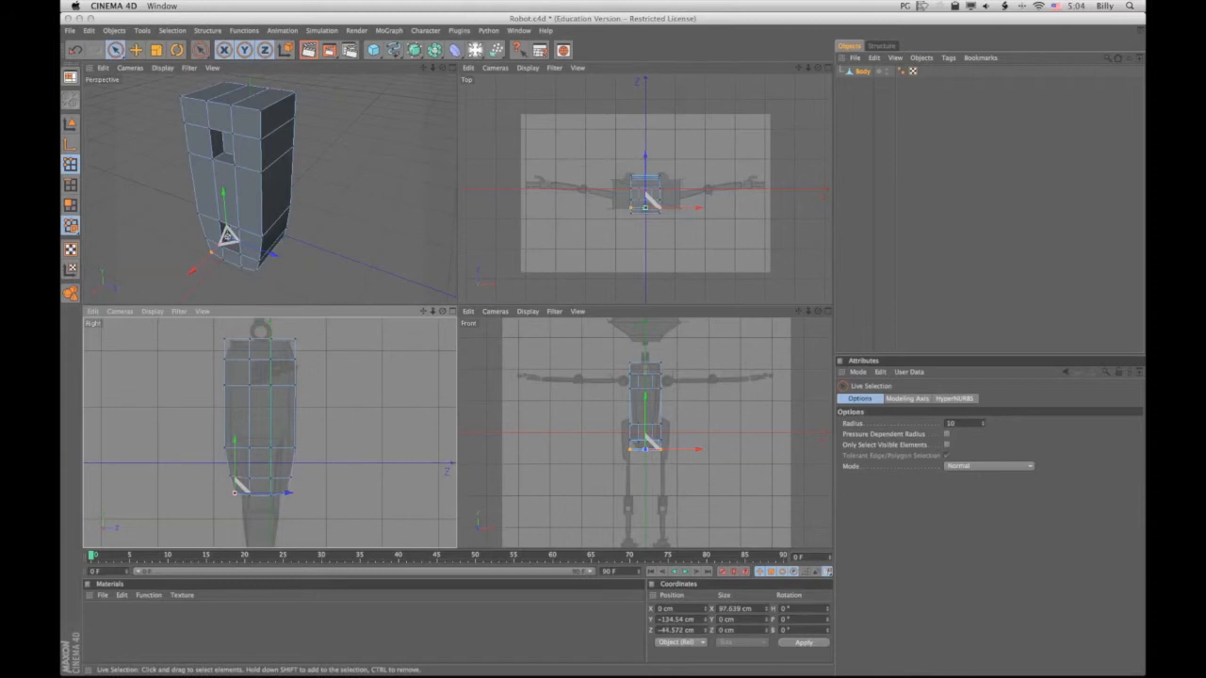
{"action": "left_click", "coordinate": [267, 411]}
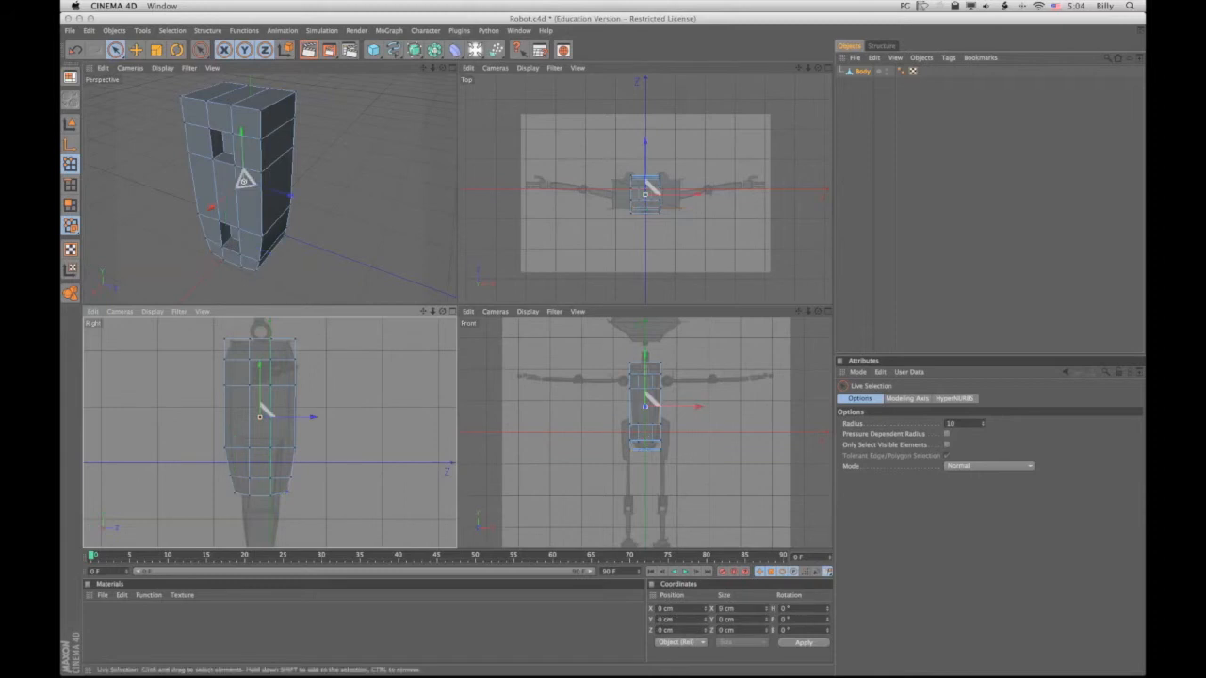
Step: Move the top corner points on the body's +Z side inward to Y about 136.6 cm and Z about 51.6 cm
{"action": "left_click", "coordinate": [296, 331]}
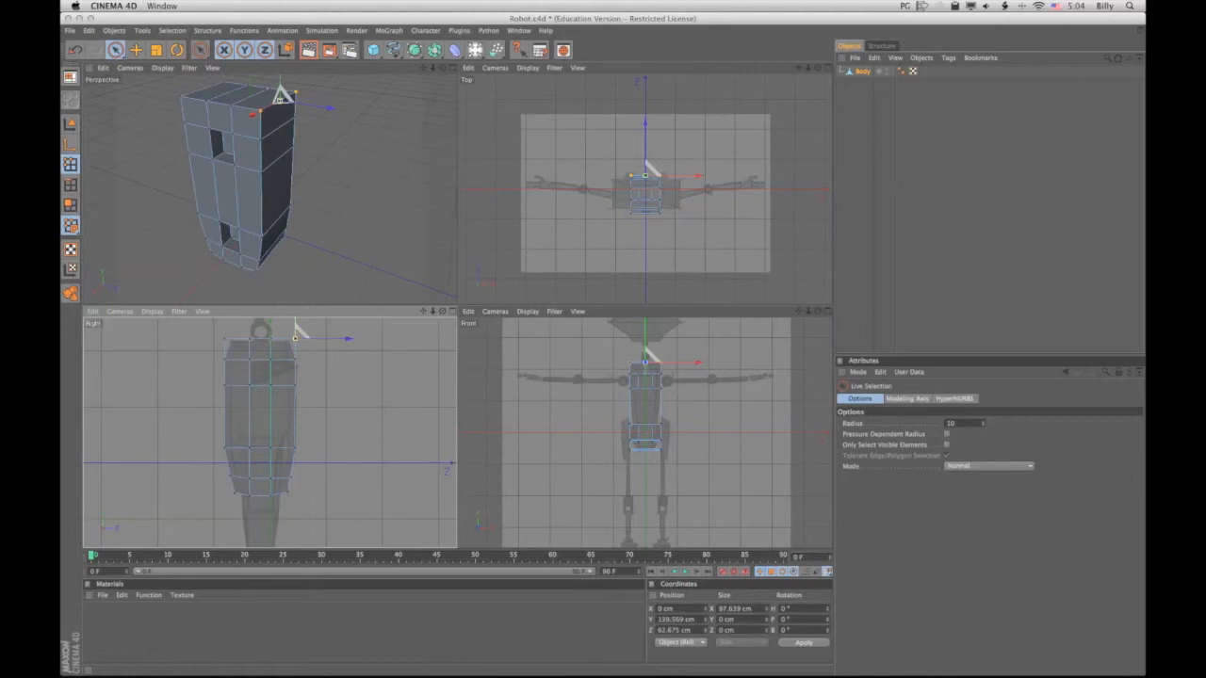
{"action": "left_click_drag", "start_coordinate": [348, 338], "coordinate": [289, 327]}
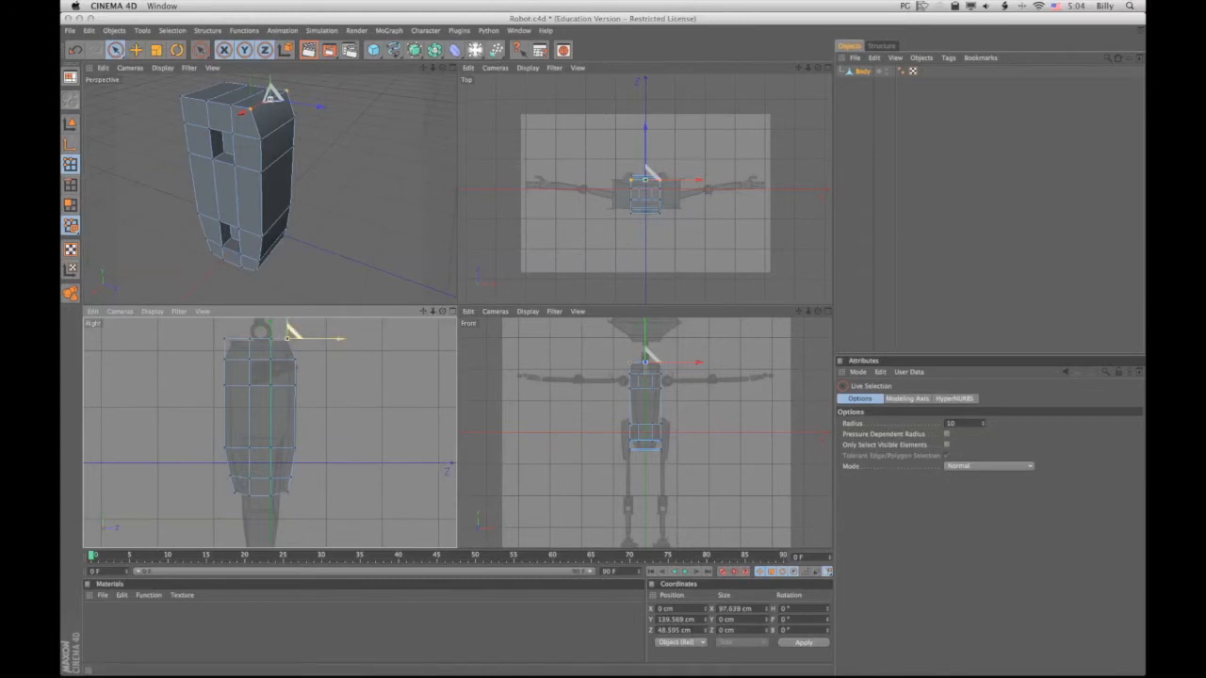
{"action": "left_click_drag", "start_coordinate": [289, 326], "coordinate": [290, 328]}
{"action": "key", "text": "e"}
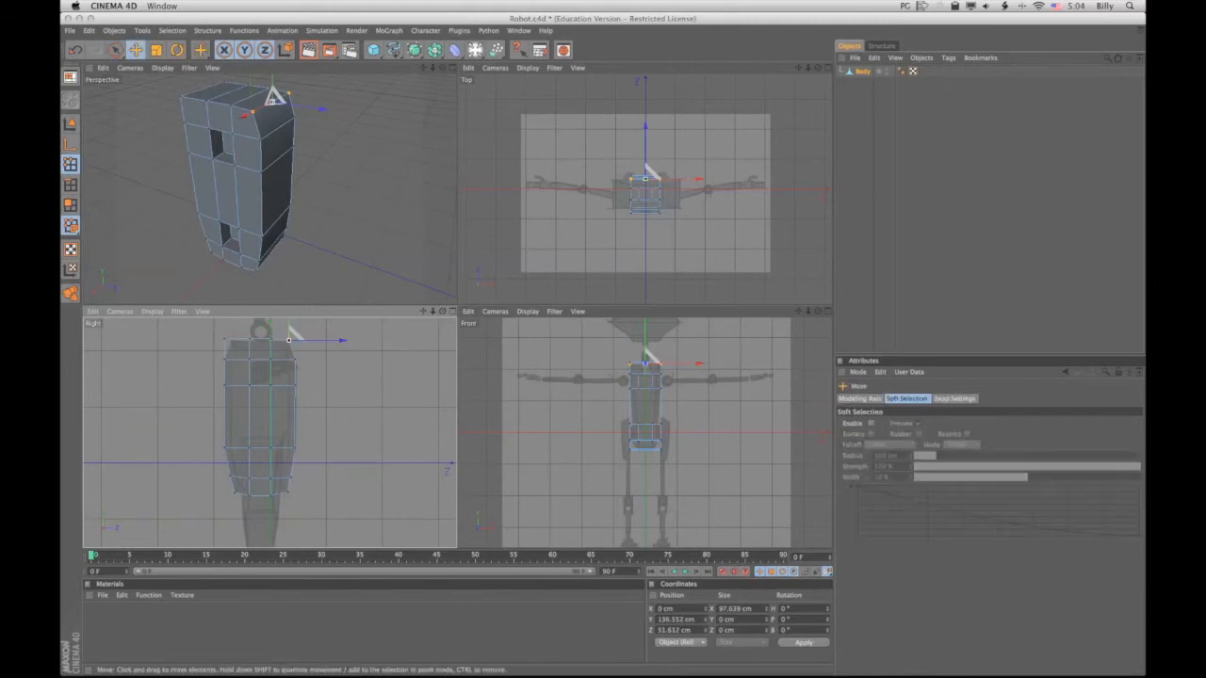
{"action": "left_click_drag", "start_coordinate": [288, 327], "coordinate": [292, 332]}
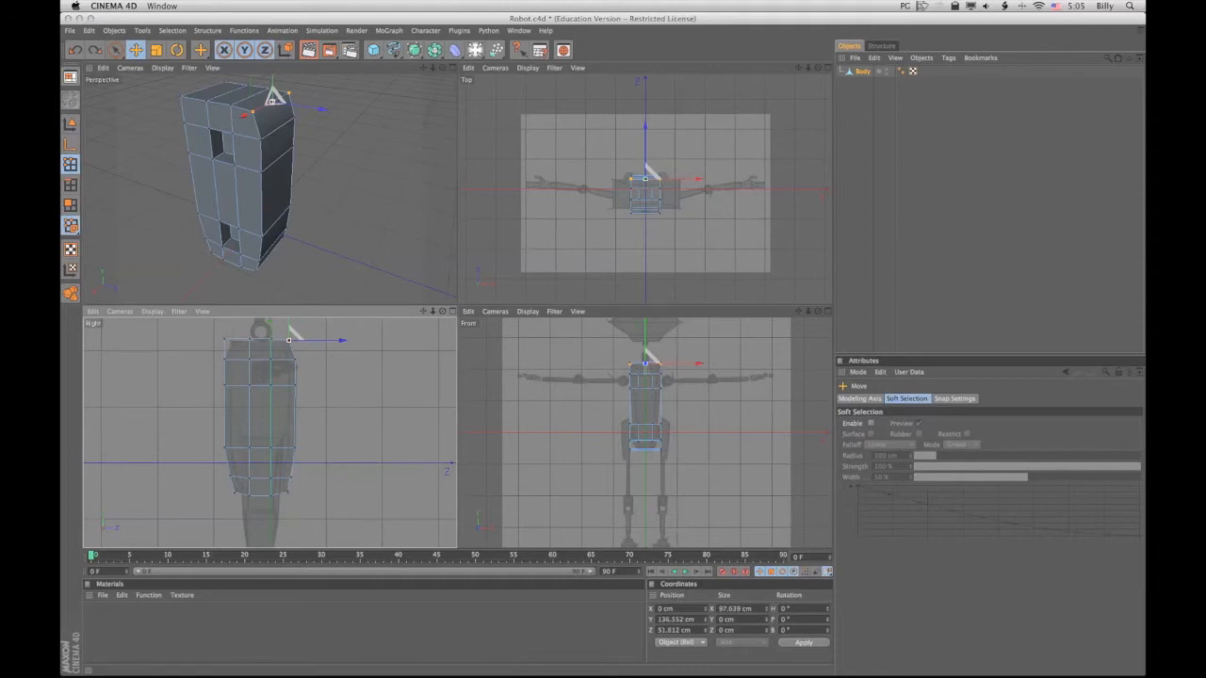
{"action": "key", "text": "space"}
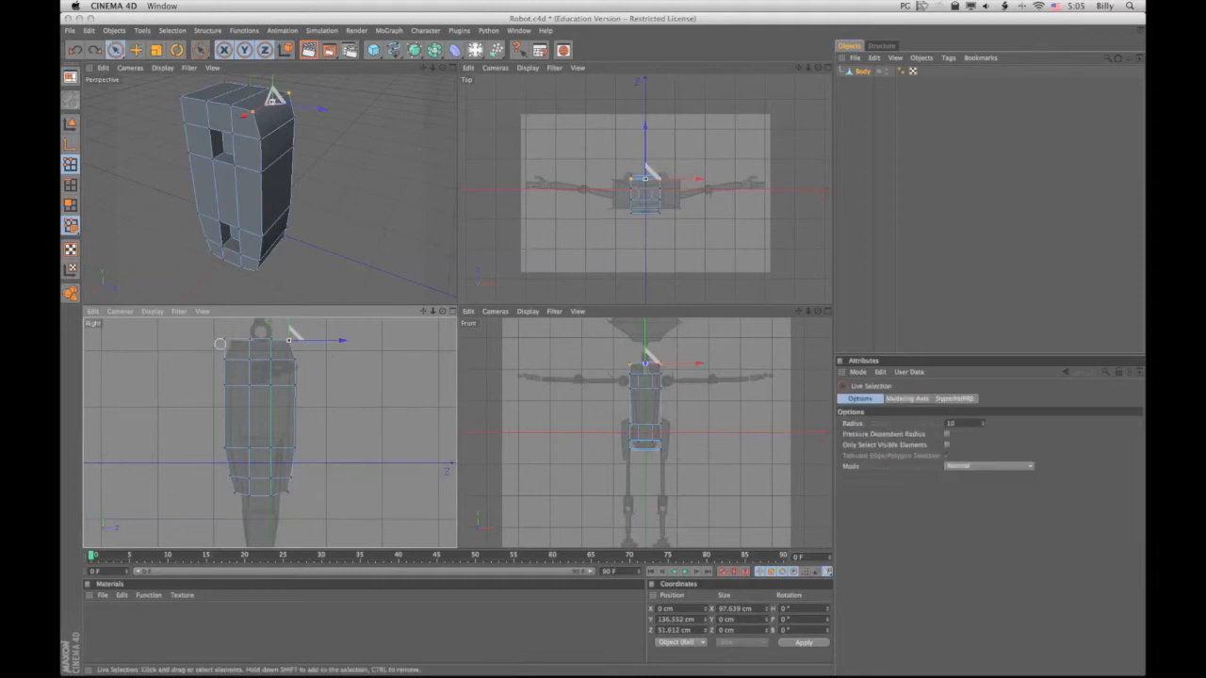
Step: Move the -Z top corner points to Y about 133.5 cm, Z about -47.6 cm, and lower the middle top points to Y about 135.5 cm
{"action": "left_click", "coordinate": [226, 332]}
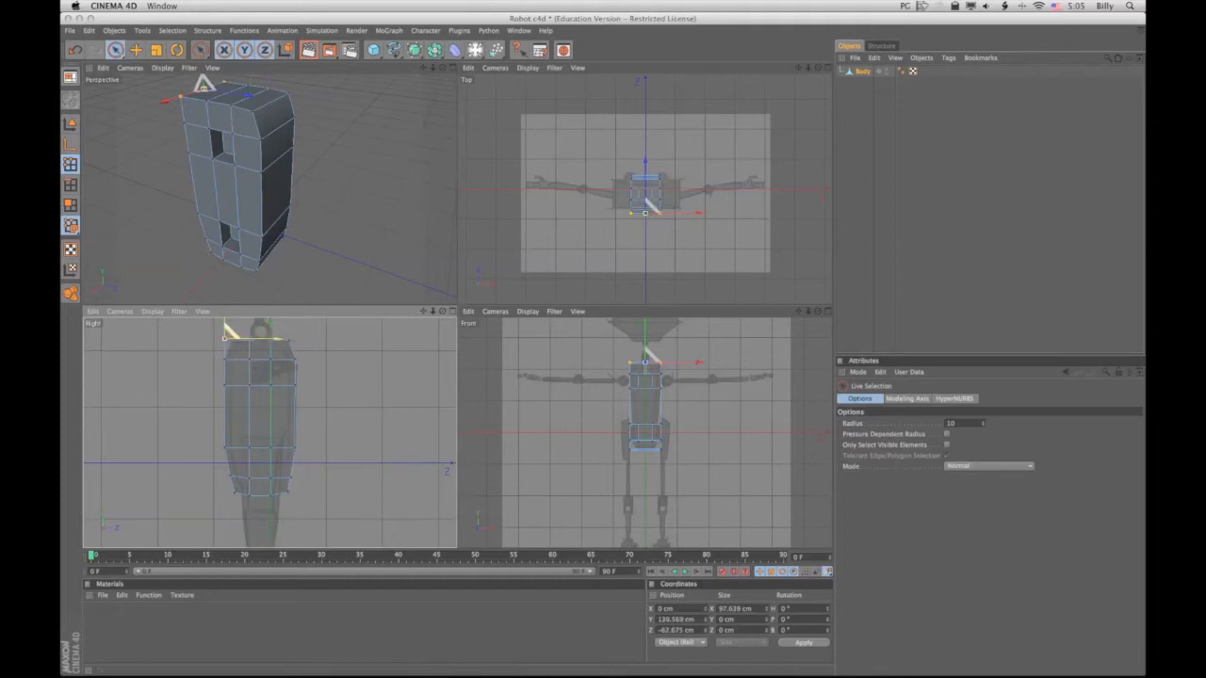
{"action": "left_click_drag", "start_coordinate": [226, 331], "coordinate": [235, 335]}
{"action": "key", "text": "e"}
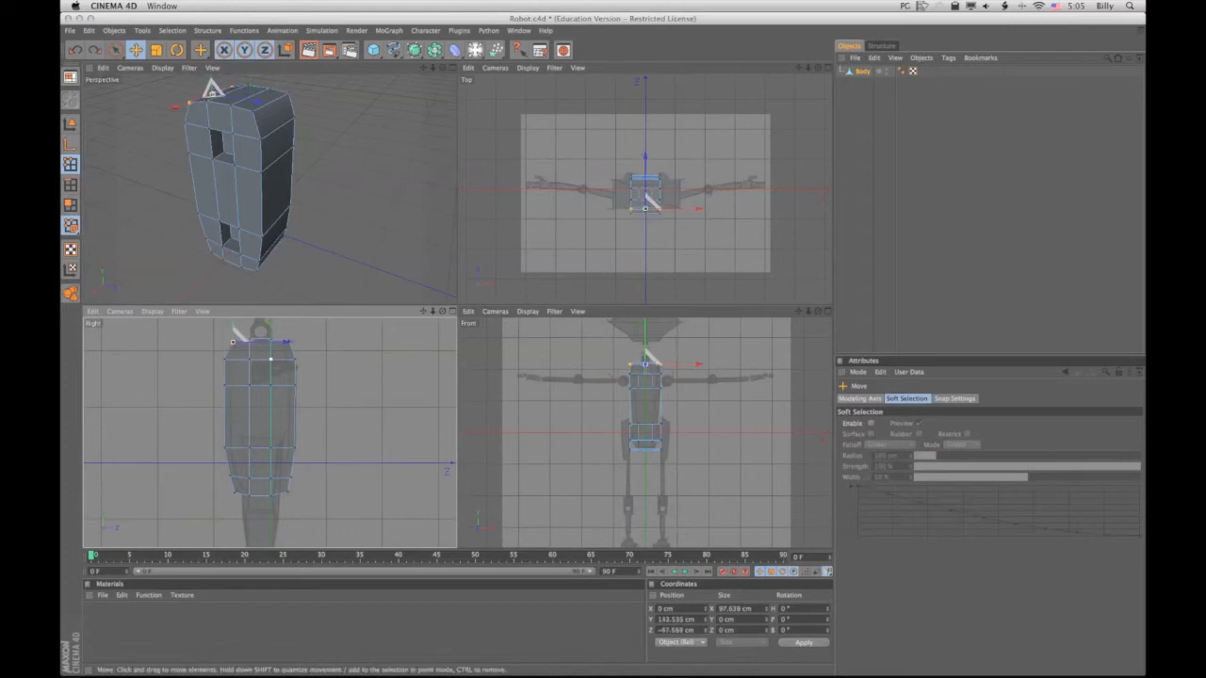
{"action": "key", "text": "9"}
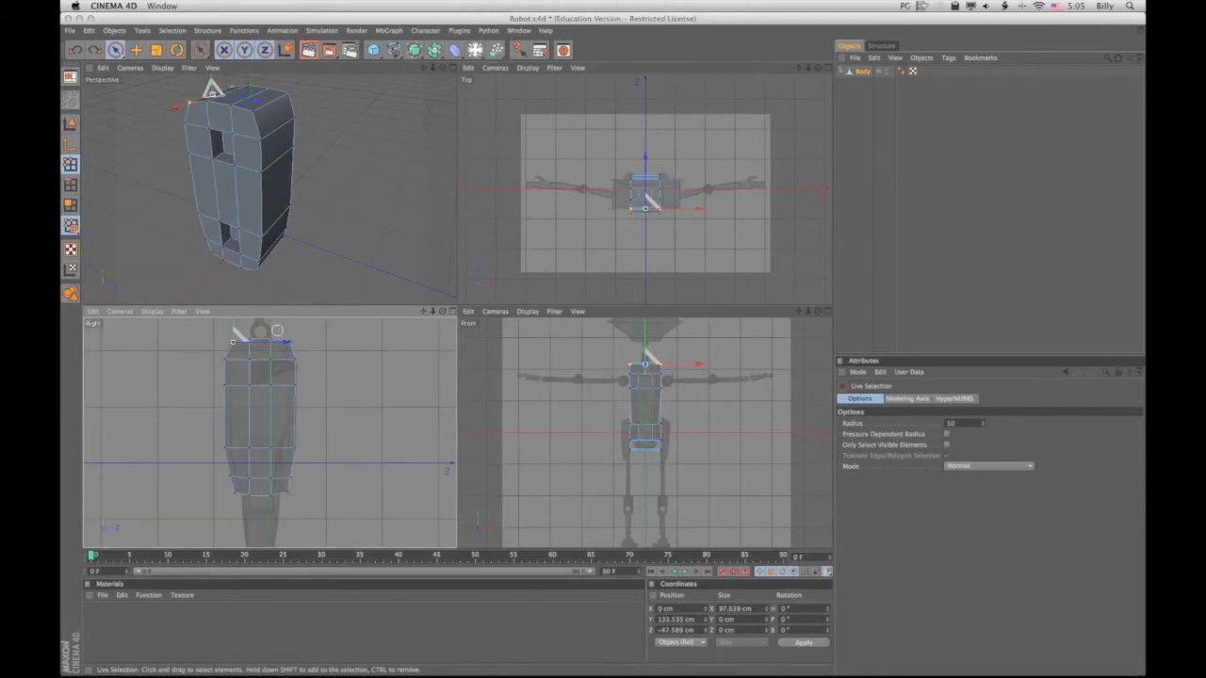
{"action": "left_click", "coordinate": [256, 331]}
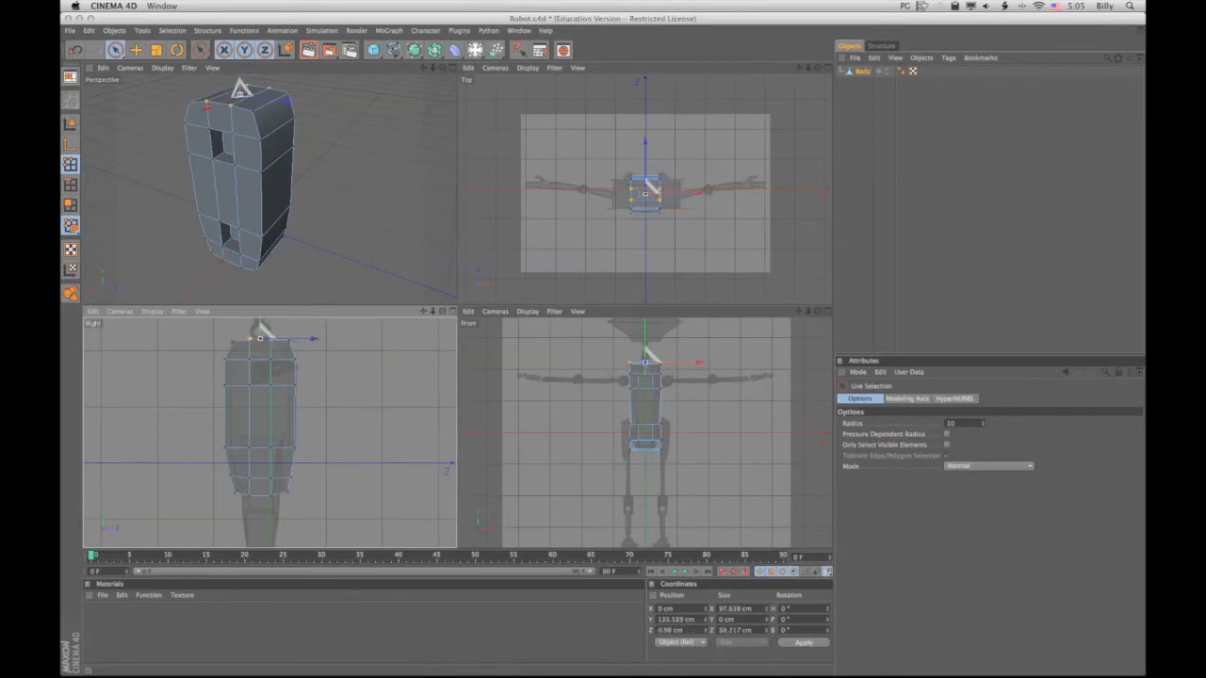
{"action": "left_click_drag", "start_coordinate": [260, 328], "coordinate": [264, 332]}
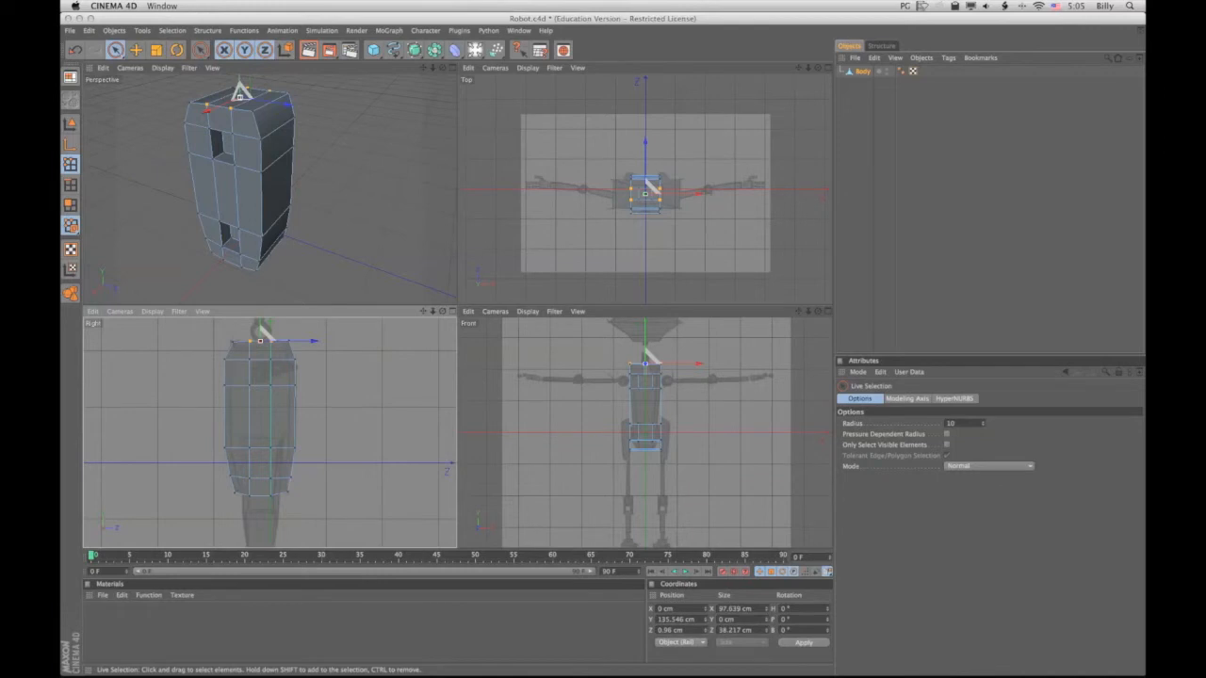
Step: In the enlarged front view, move the bottom corner points inward from both sides until they are about 45 cm apart in X
{"action": "key", "text": "F4"}
{"action": "scroll", "coordinate": [457, 311], "scroll_direction": "up", "scroll_amount": 2}
{"action": "scroll", "coordinate": [457, 311], "scroll_direction": "up", "scroll_amount": 2}
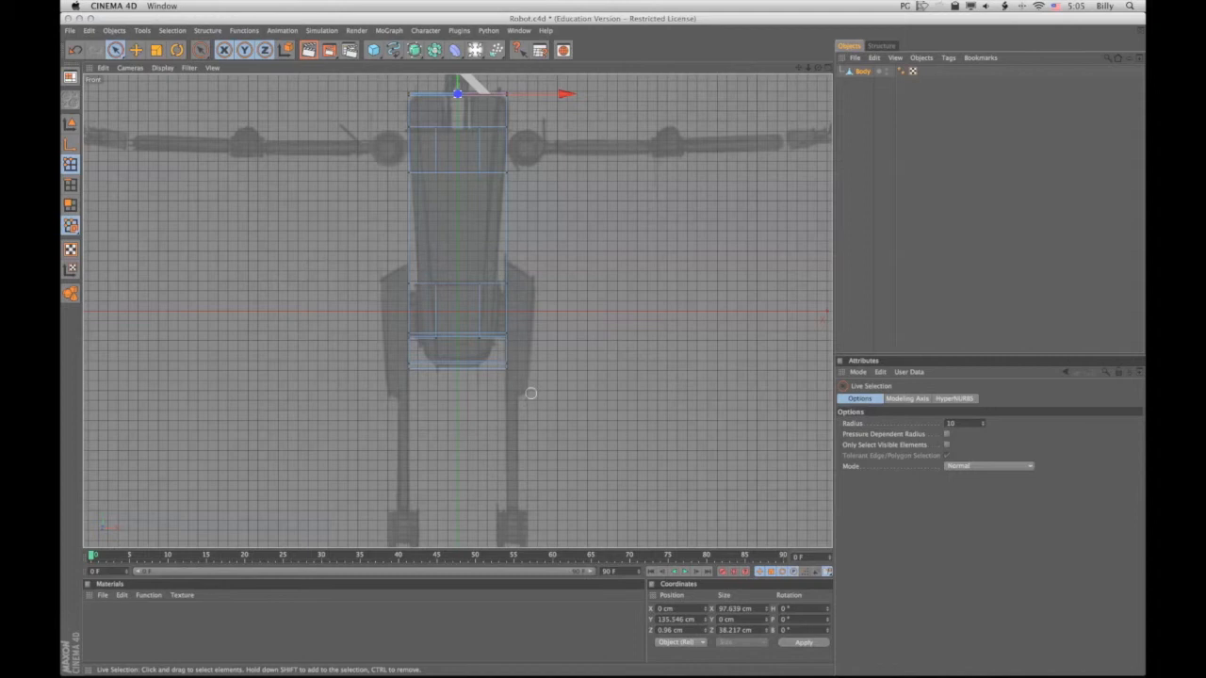
{"action": "left_click", "coordinate": [512, 341]}
{"action": "left_click_drag", "start_coordinate": [507, 335], "coordinate": [480, 339]}
{"action": "left_click", "coordinate": [411, 367]}
{"action": "left_click_drag", "start_coordinate": [409, 365], "coordinate": [435, 367]}
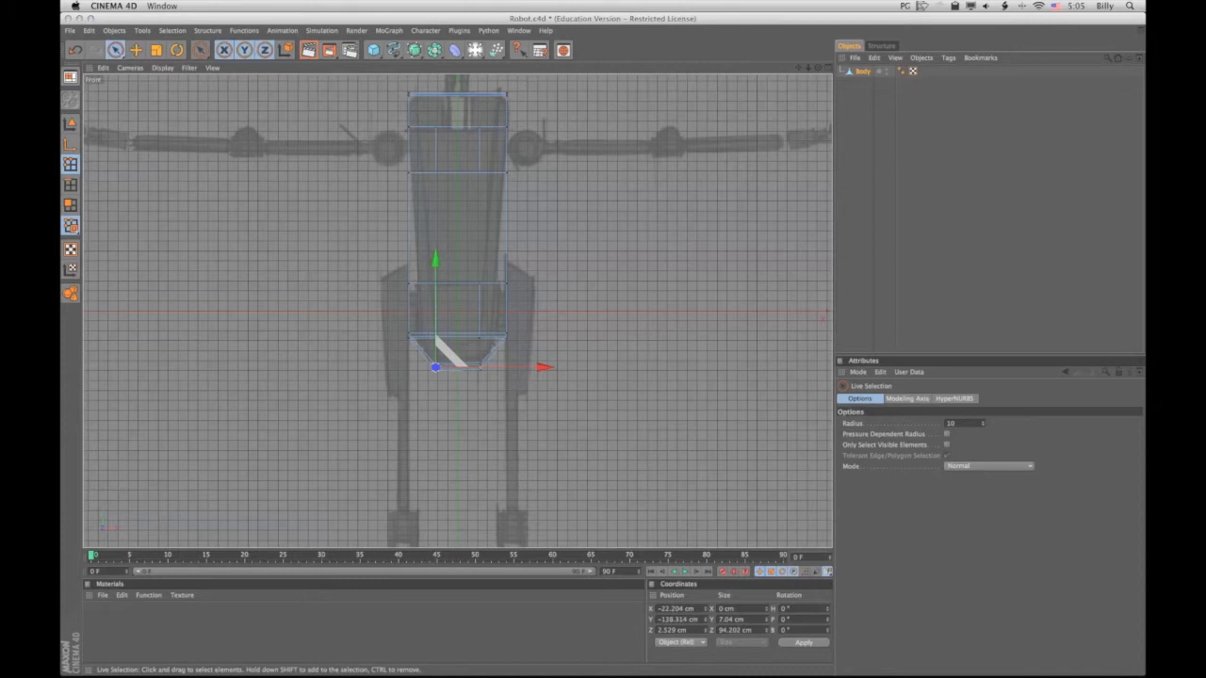
Step: Move the second-lowest outer points inward on both sides to the reference outline, with the -X side at X about -34.7 cm
{"action": "left_click", "coordinate": [506, 335]}
{"action": "left_click_drag", "start_coordinate": [506, 335], "coordinate": [497, 336]}
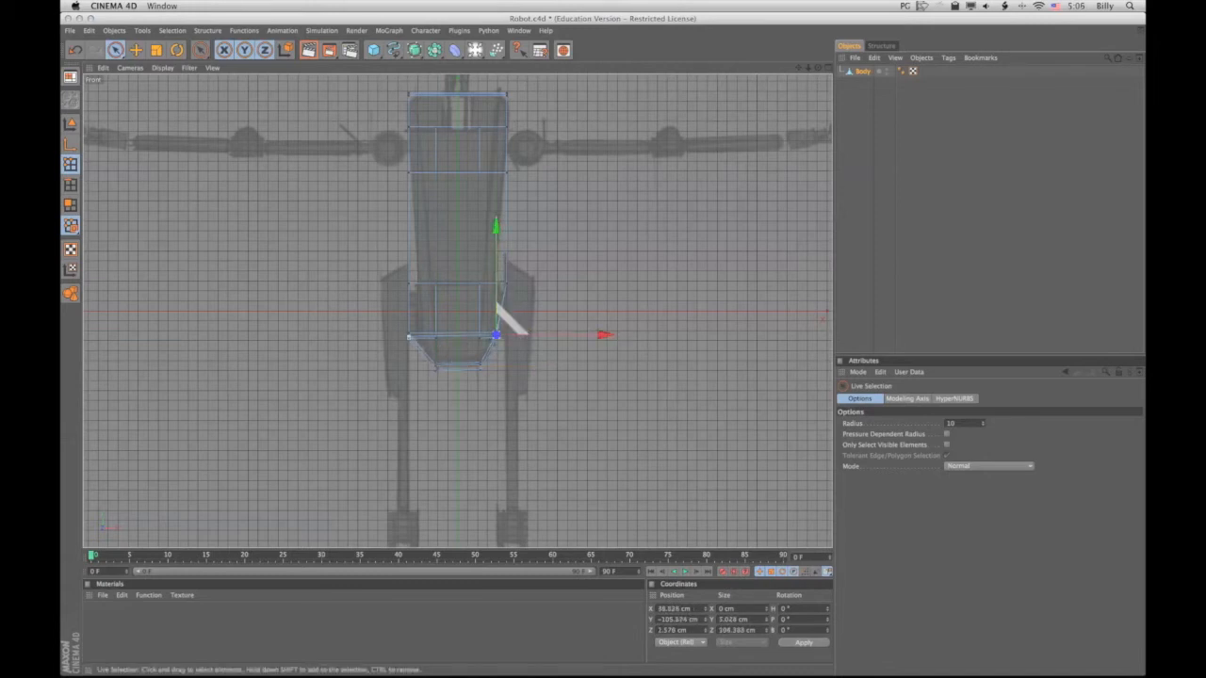
{"action": "left_click", "coordinate": [408, 335]}
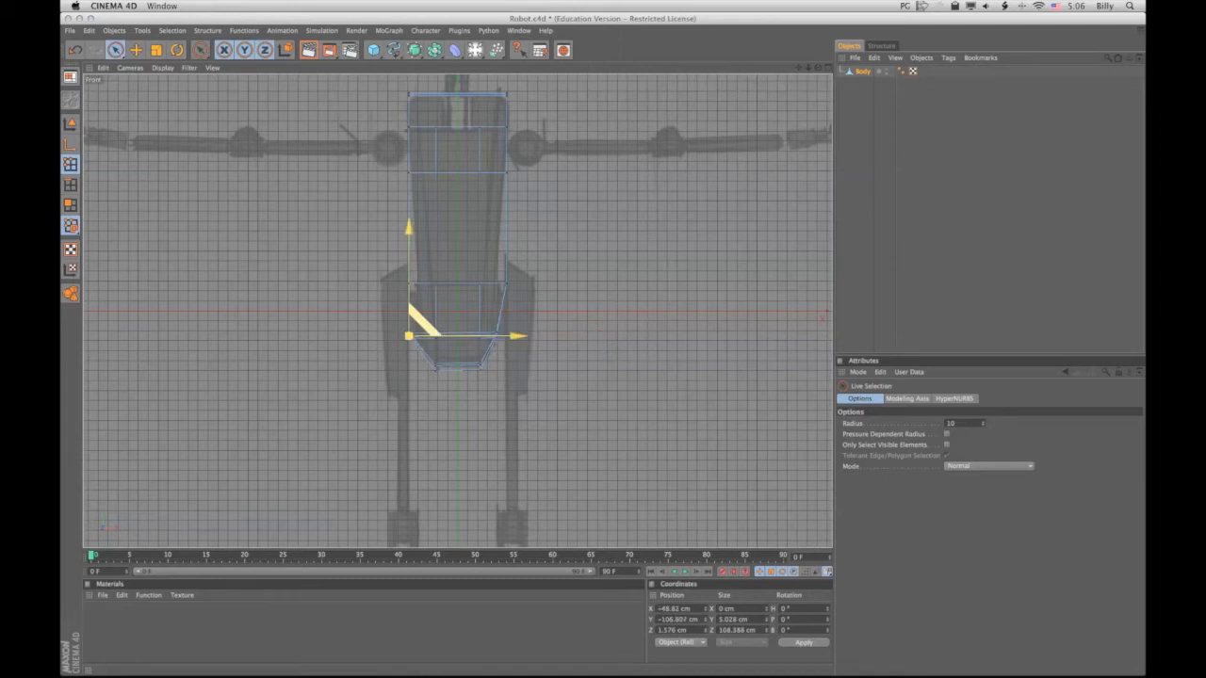
{"action": "left_click_drag", "start_coordinate": [408, 336], "coordinate": [423, 336]}
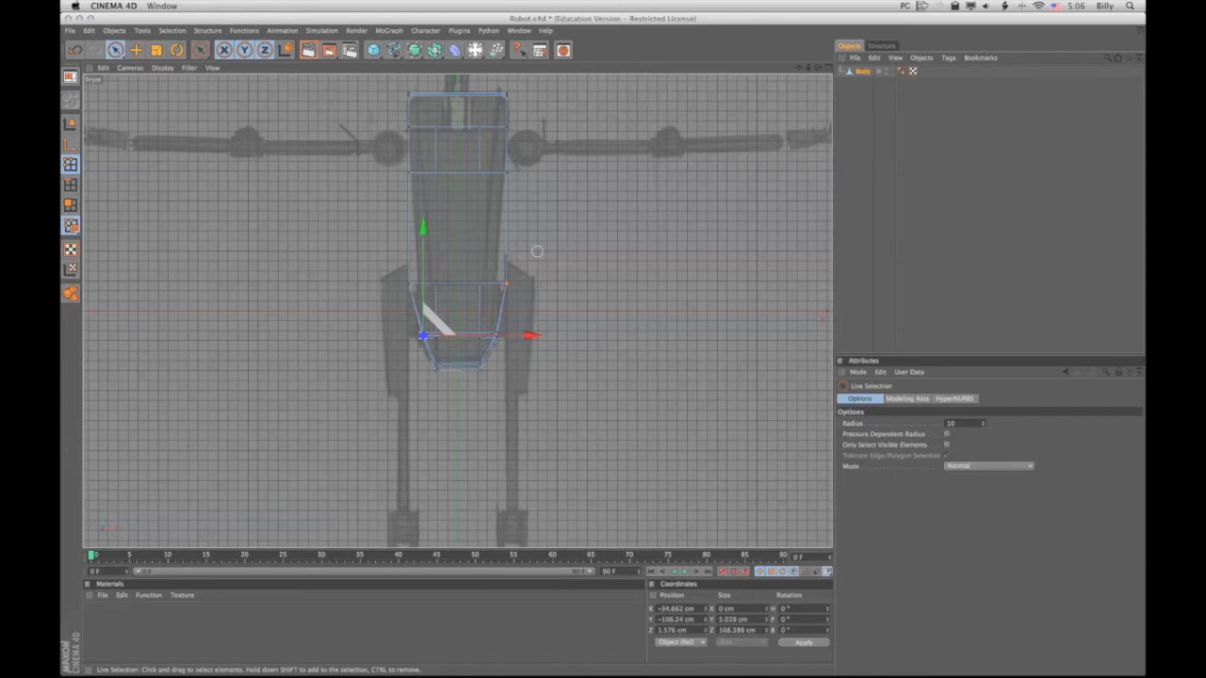
Step: Select the outer points of the upper hip row on both sides and scale them along X to about 80.7 cm wide
{"action": "left_click", "coordinate": [409, 284], "text": "shift"}
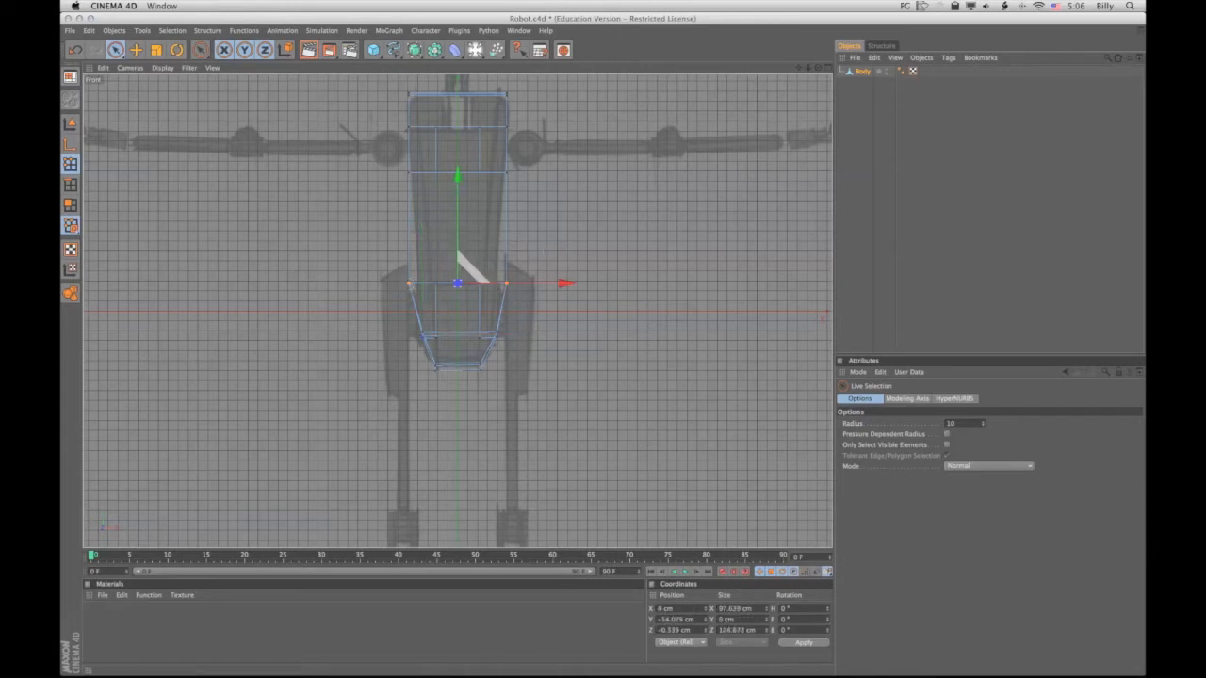
{"action": "key", "text": "t"}
{"action": "left_click_drag", "start_coordinate": [568, 283], "coordinate": [567, 283]}
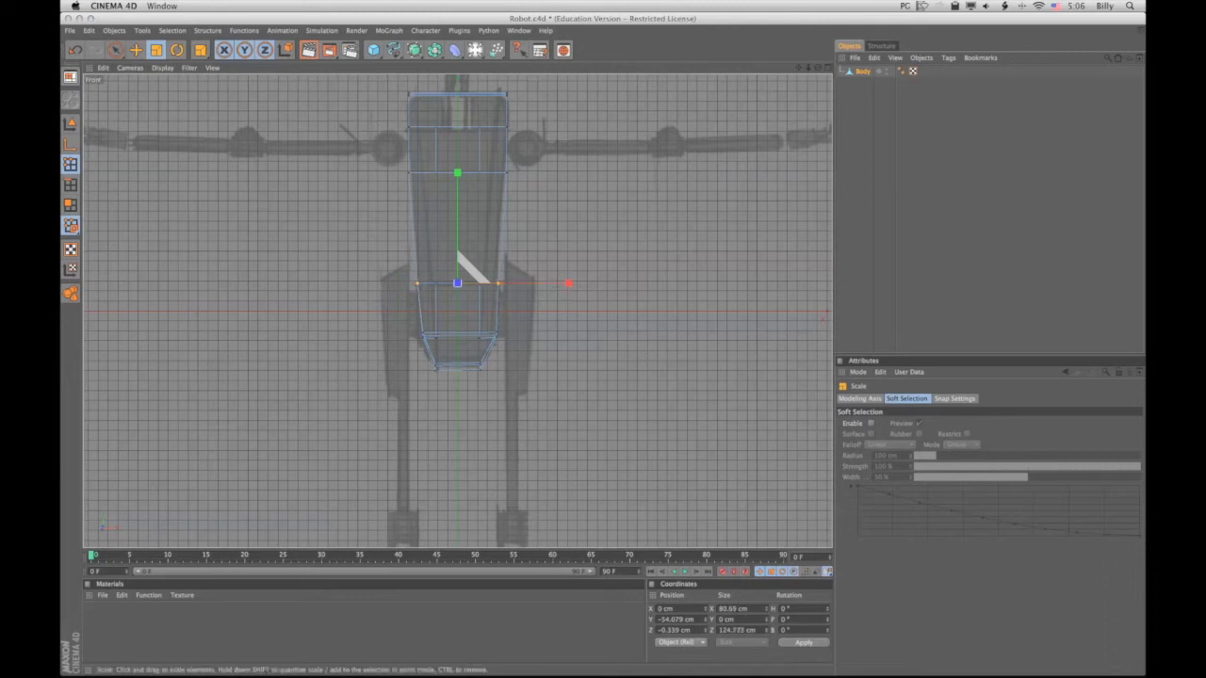
{"action": "key", "text": "space"}
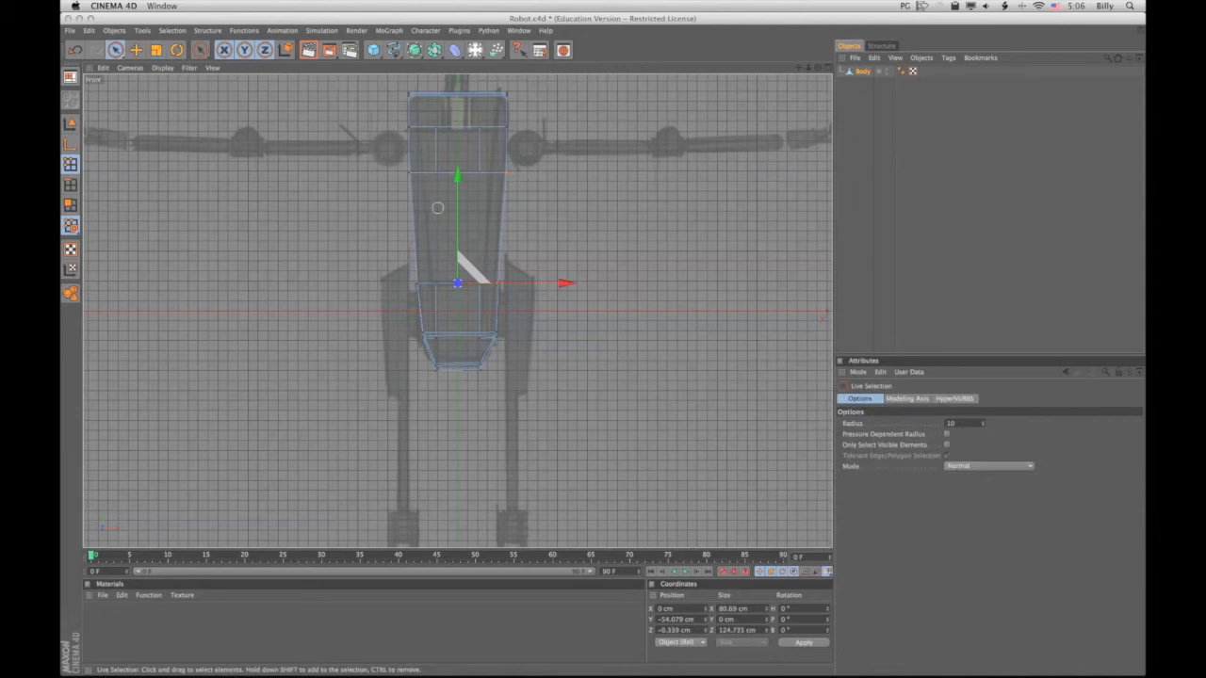
Step: Select the outer points of the lower shoulder row and scale them along X to about 95.3 cm wide
{"action": "left_click", "coordinate": [411, 174]}
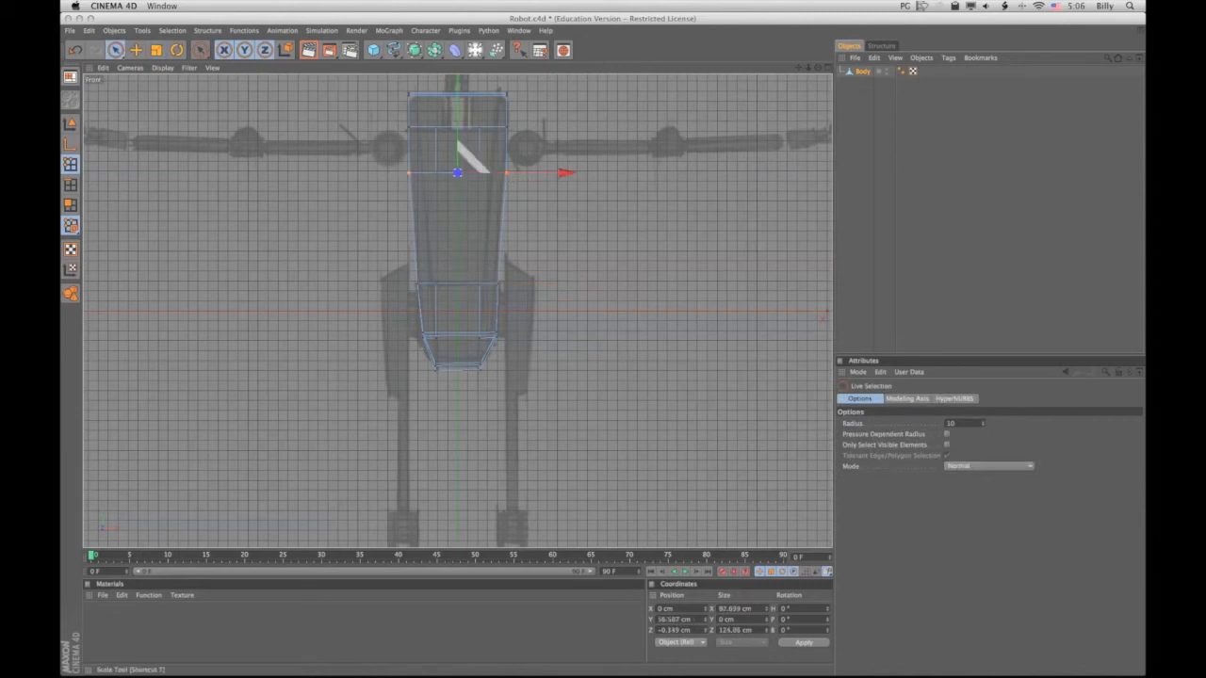
{"action": "left_click", "coordinate": [155, 50]}
{"action": "left_click_drag", "start_coordinate": [568, 172], "coordinate": [566, 172]}
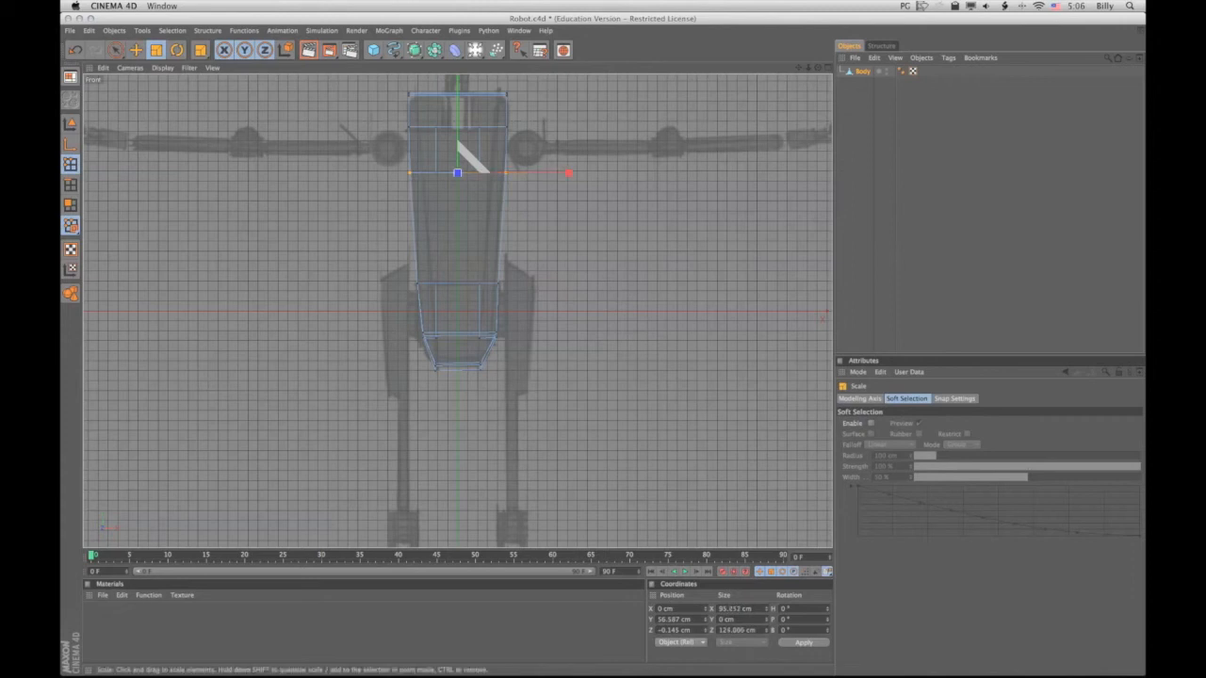
{"action": "key", "text": "9"}
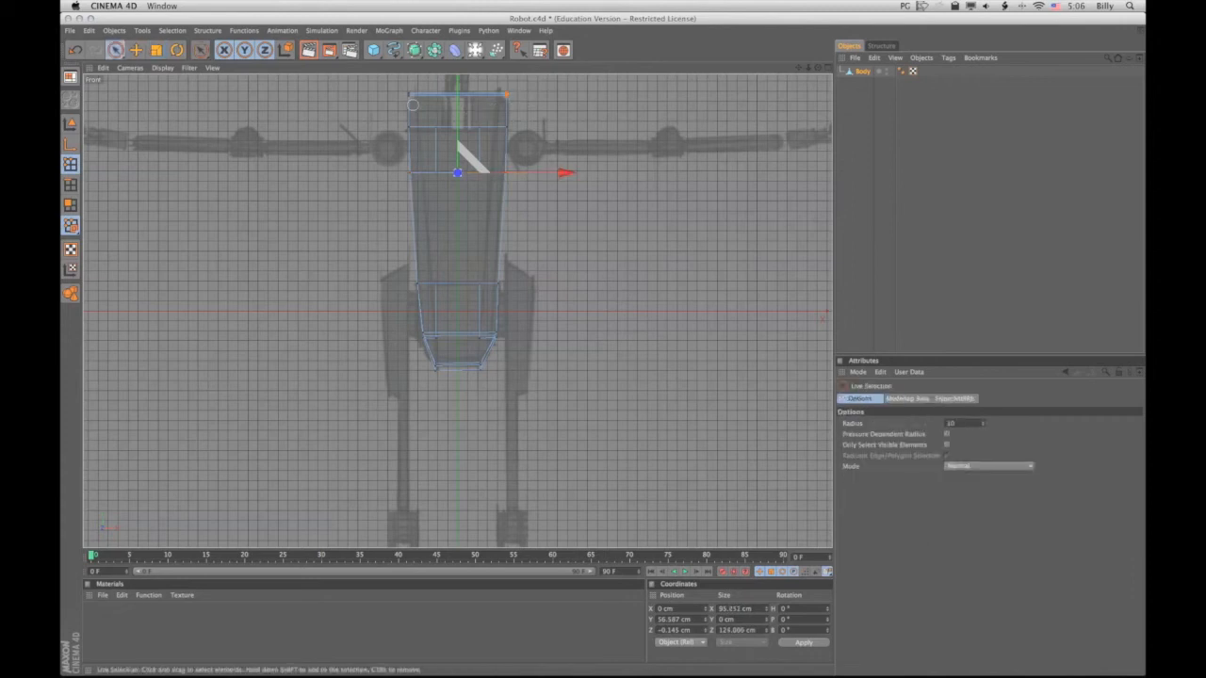
Step: Select the top rows of body points, scale them slightly narrower along X to fit the reference, and deselect them
{"action": "left_click_drag", "start_coordinate": [405, 94], "coordinate": [509, 94]}
{"action": "left_click", "coordinate": [157, 50]}
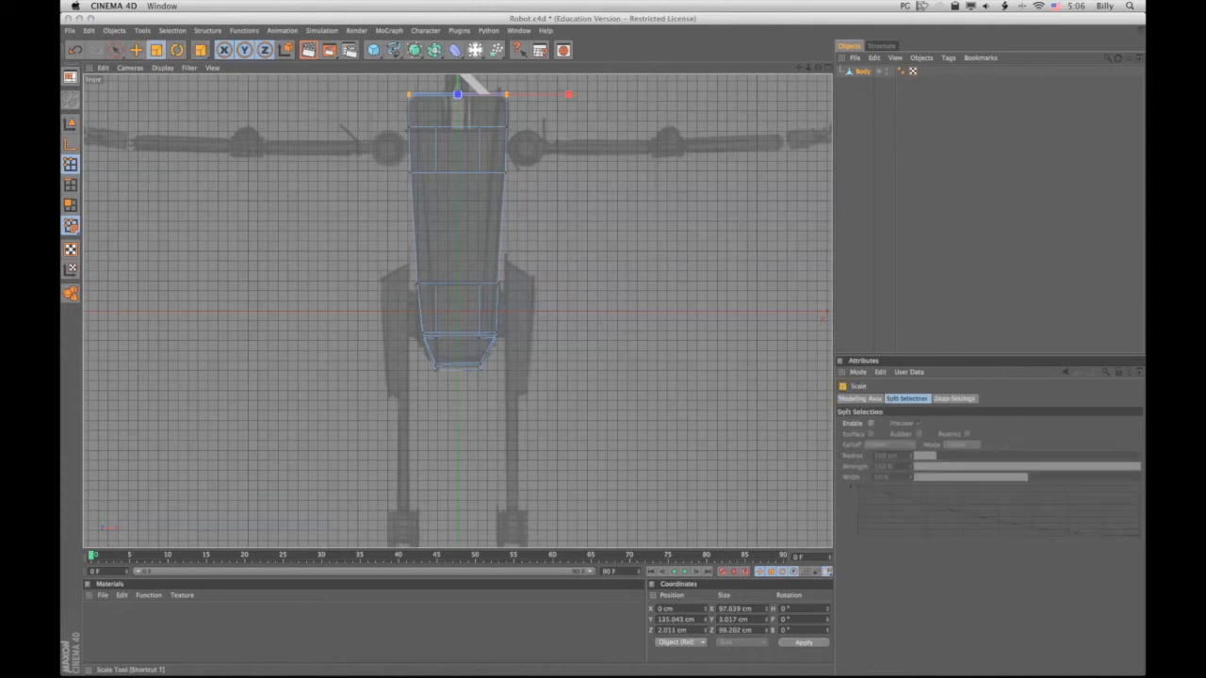
{"action": "left_click_drag", "start_coordinate": [569, 95], "coordinate": [567, 95]}
{"action": "left_click_drag", "start_coordinate": [454, 79], "coordinate": [457, 94]}
{"action": "key", "text": "super+shift+a"}
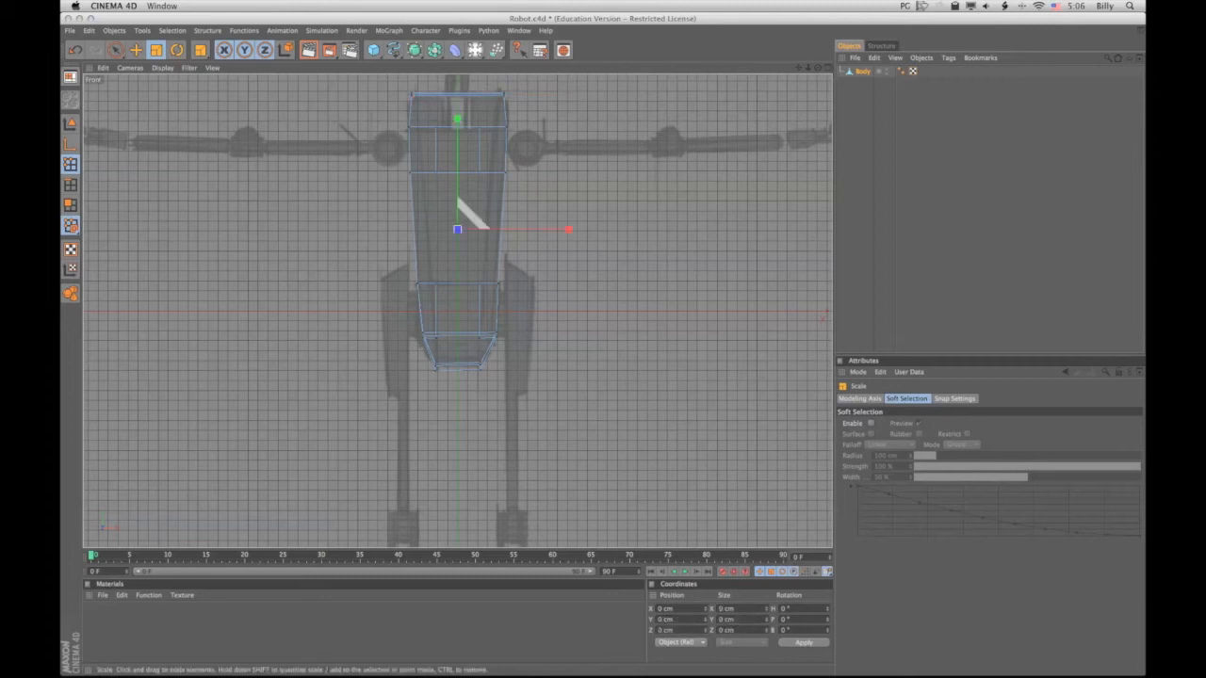
Step: Select the body's bottom points and examine the shape from several angles in the perspective view
{"action": "key", "text": "space"}
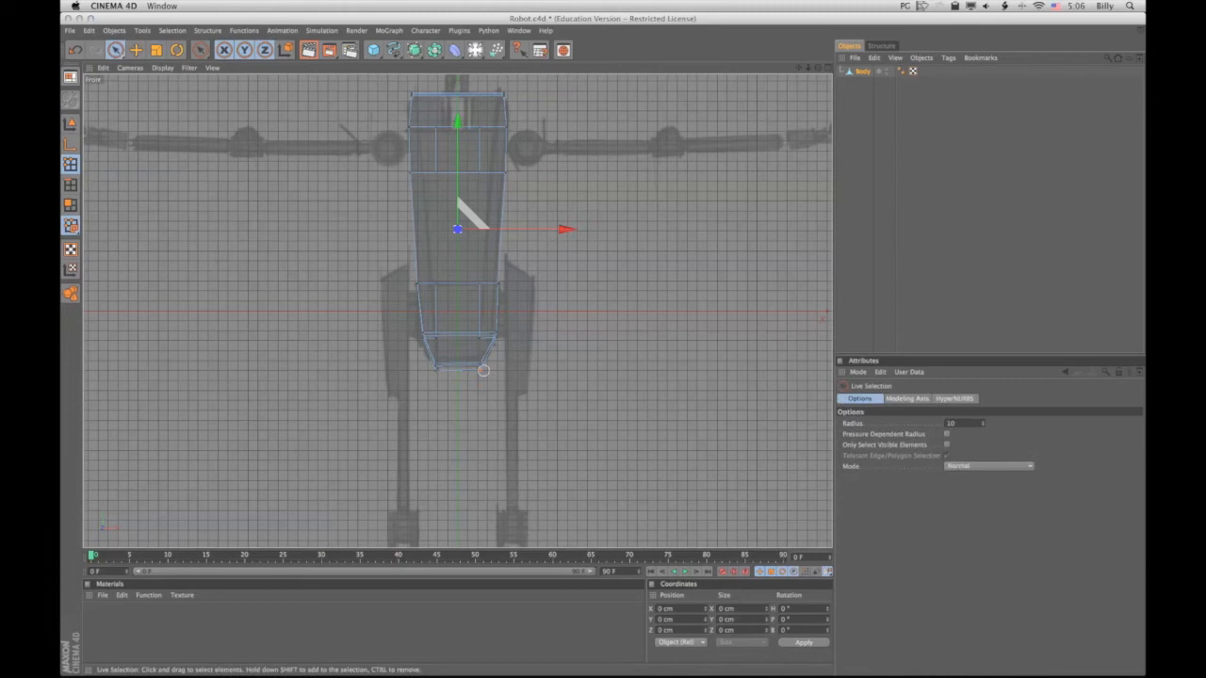
{"action": "left_click_drag", "start_coordinate": [482, 369], "coordinate": [424, 370]}
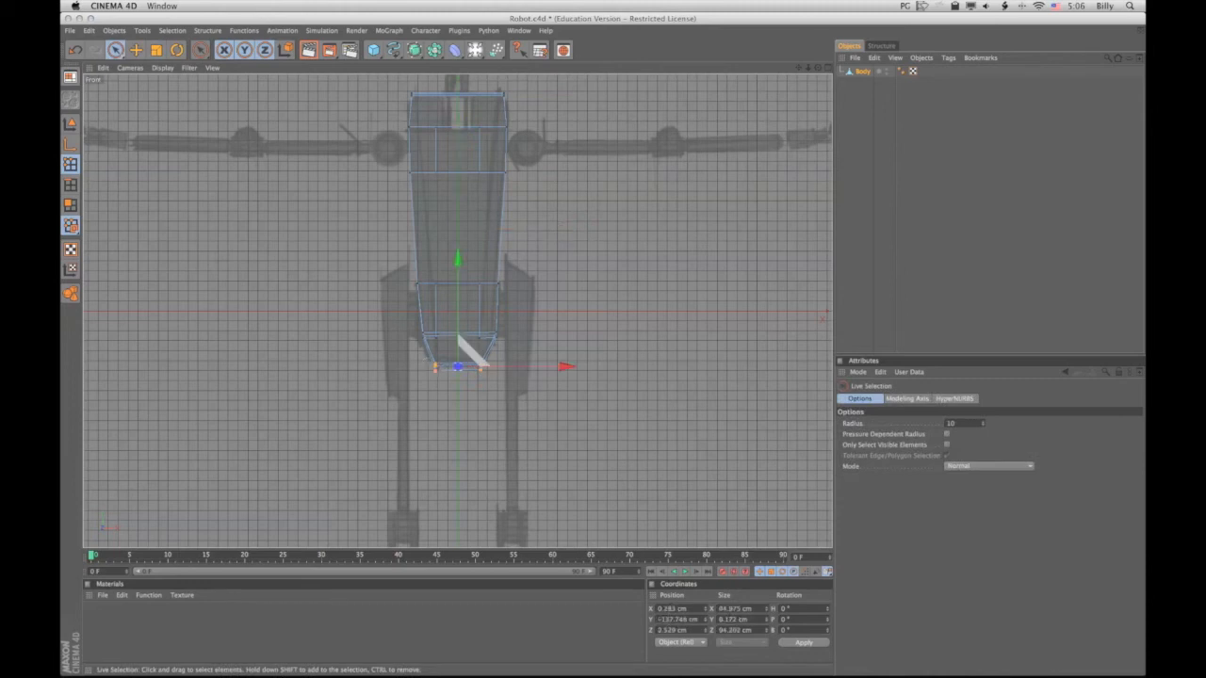
{"action": "middle_click", "coordinate": [458, 337]}
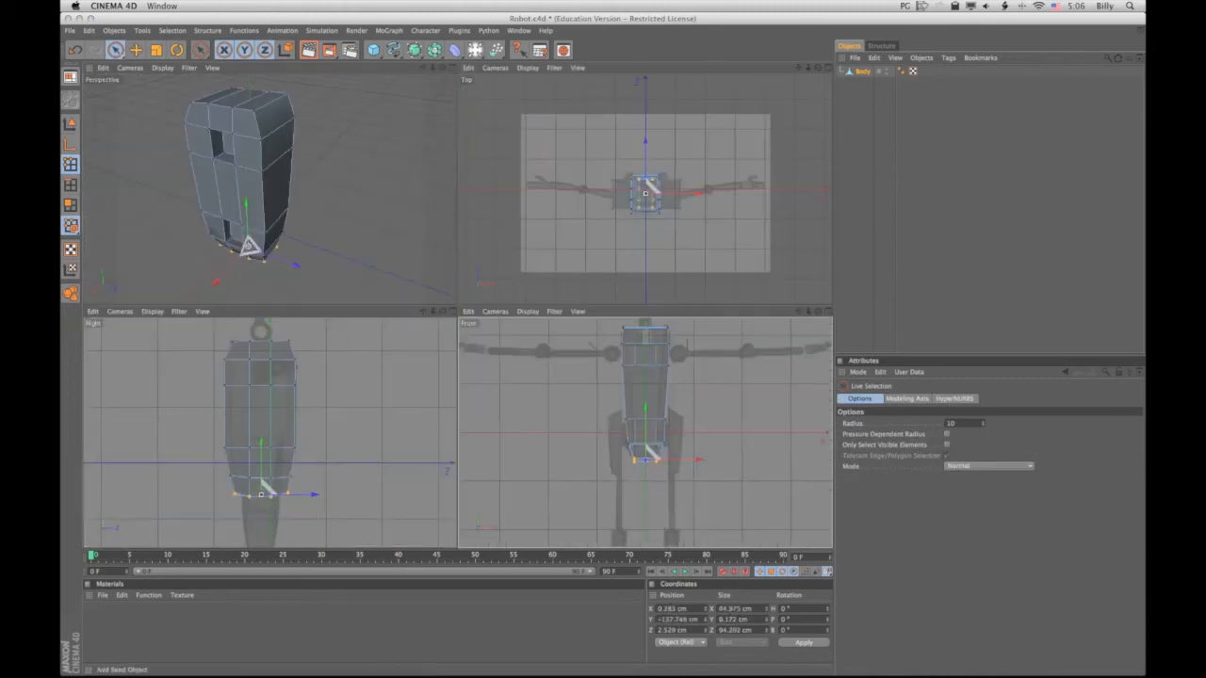
{"action": "left_click_drag", "start_coordinate": [442, 68], "coordinate": [467, 43]}
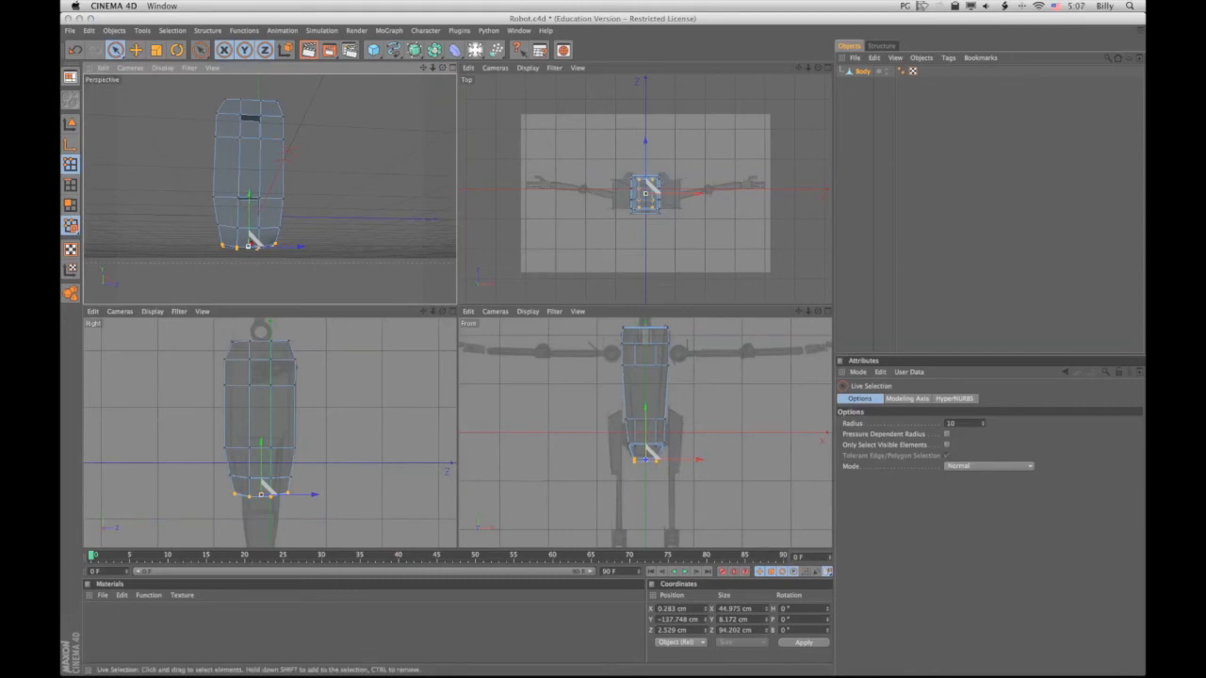
{"action": "left_click_drag", "start_coordinate": [442, 68], "coordinate": [513, 60]}
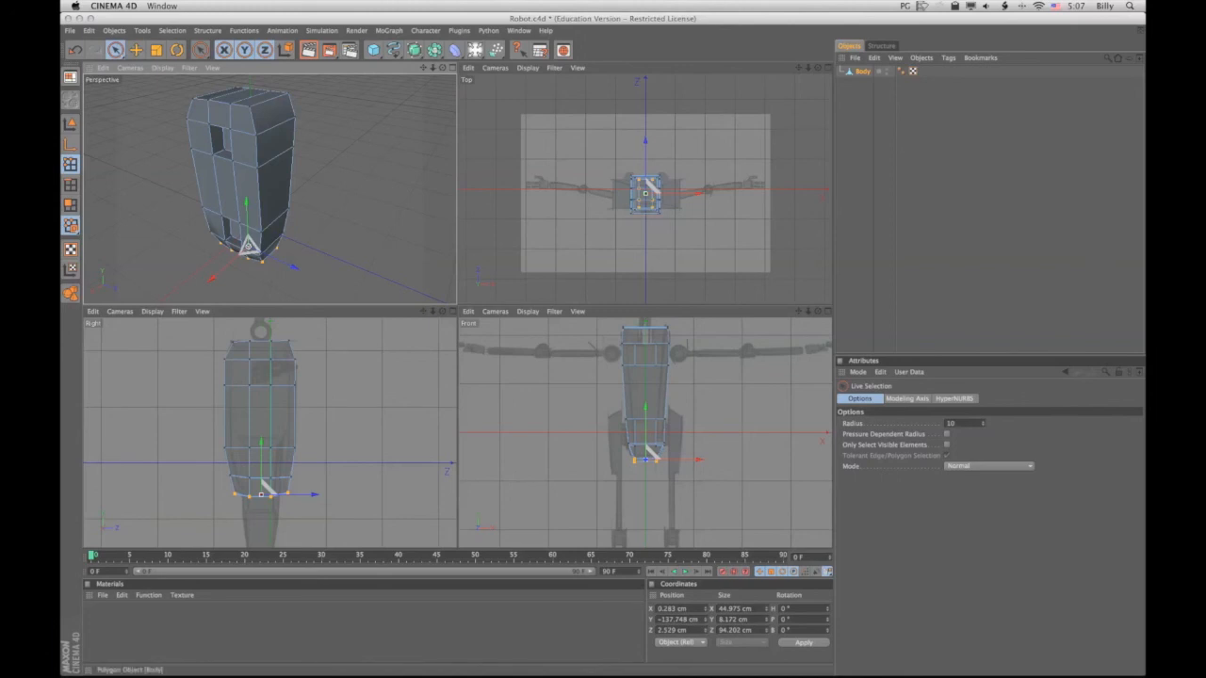
Step: Select the Body object and save the Robot.c4d scene
{"action": "left_click", "coordinate": [862, 71]}
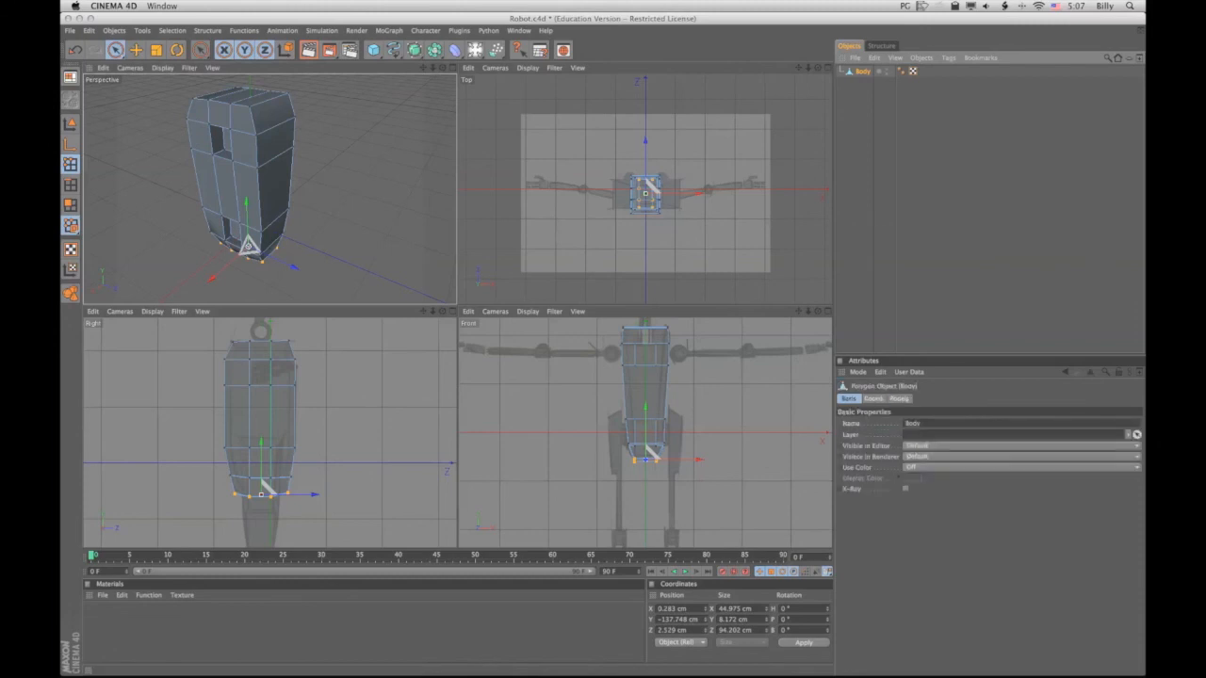
{"action": "left_click", "coordinate": [70, 30]}
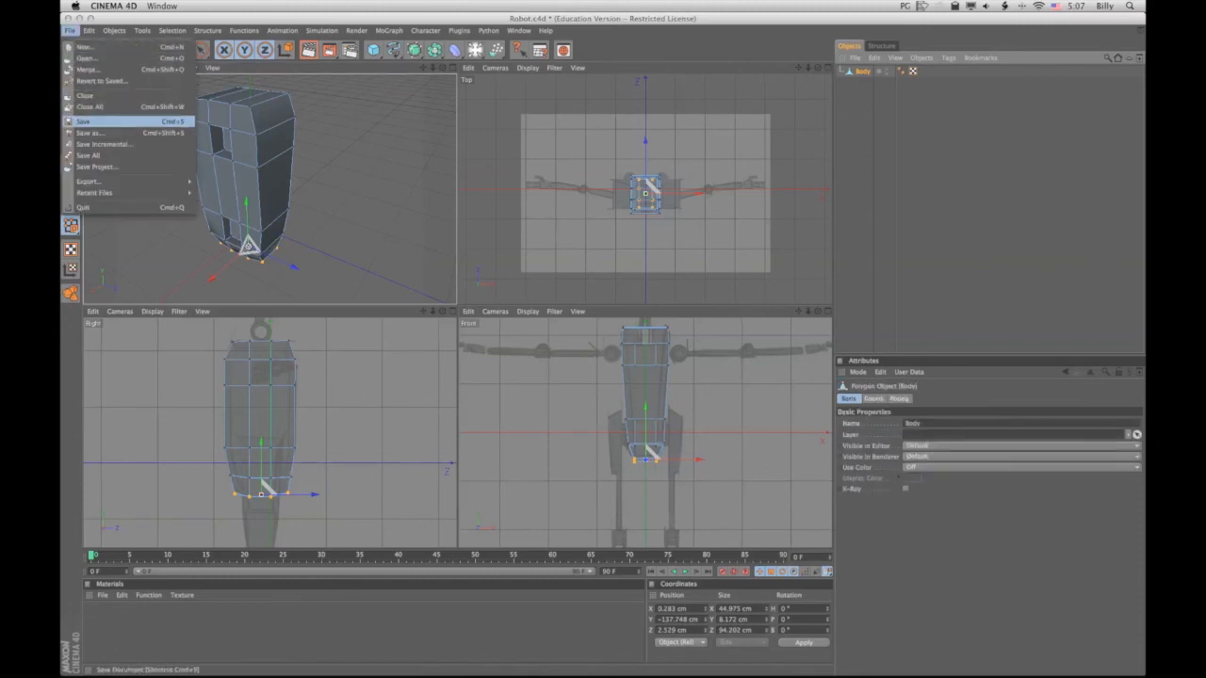
{"action": "left_click", "coordinate": [90, 122]}
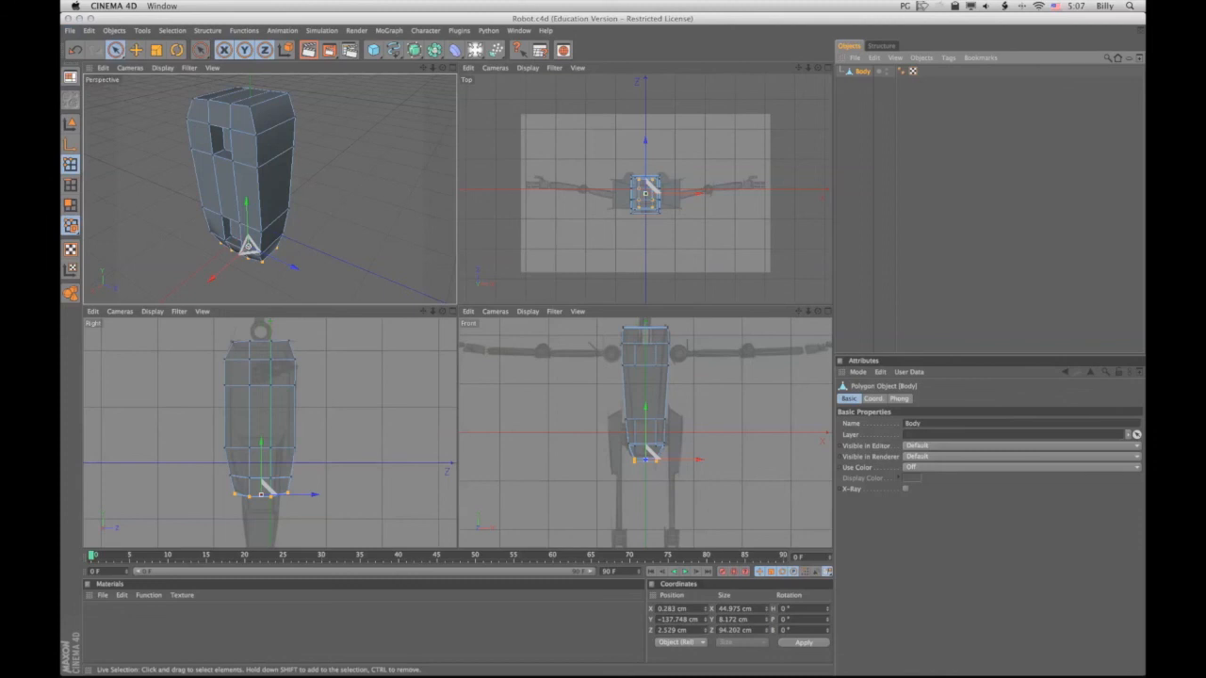